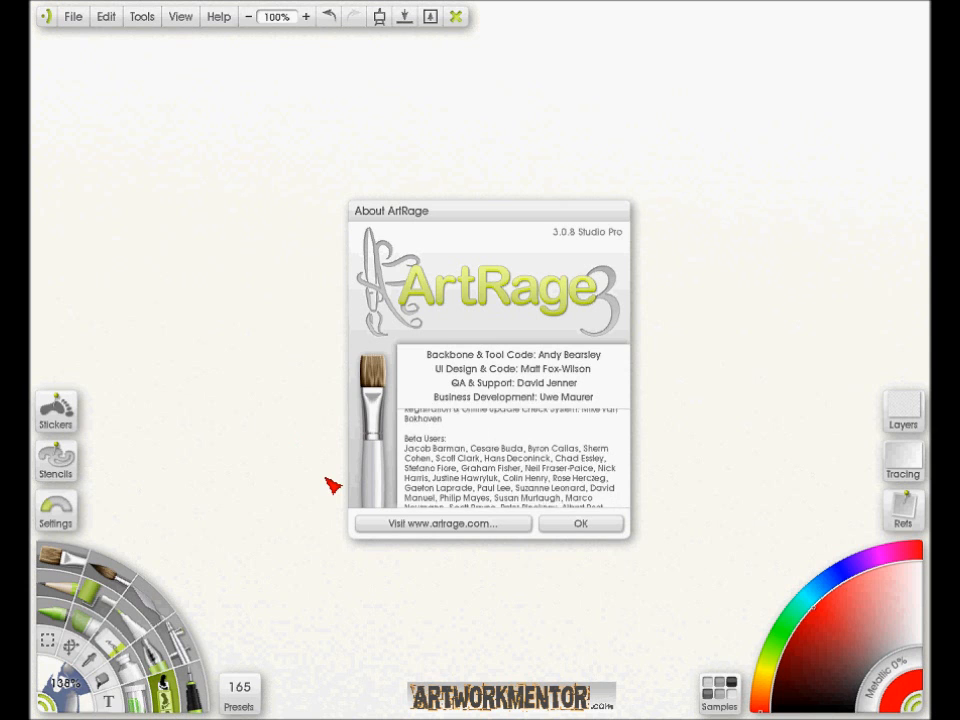
- Close the About dialog, start a new painting without saving the current one, and set its resolution to 150 pixels per inch
left_click(580, 524)
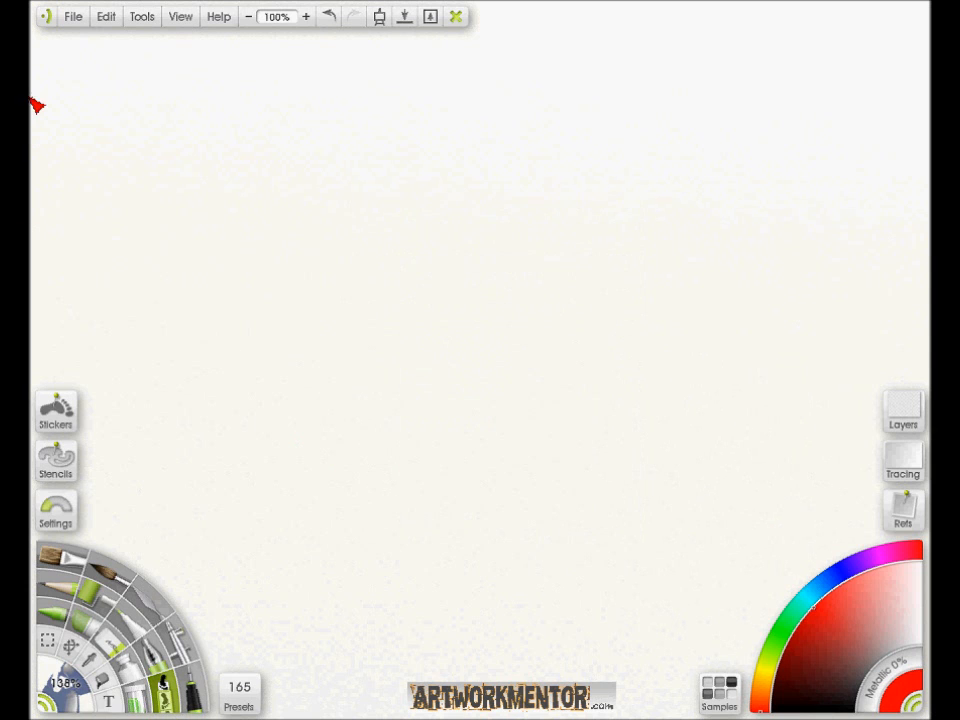
left_click(79, 24)
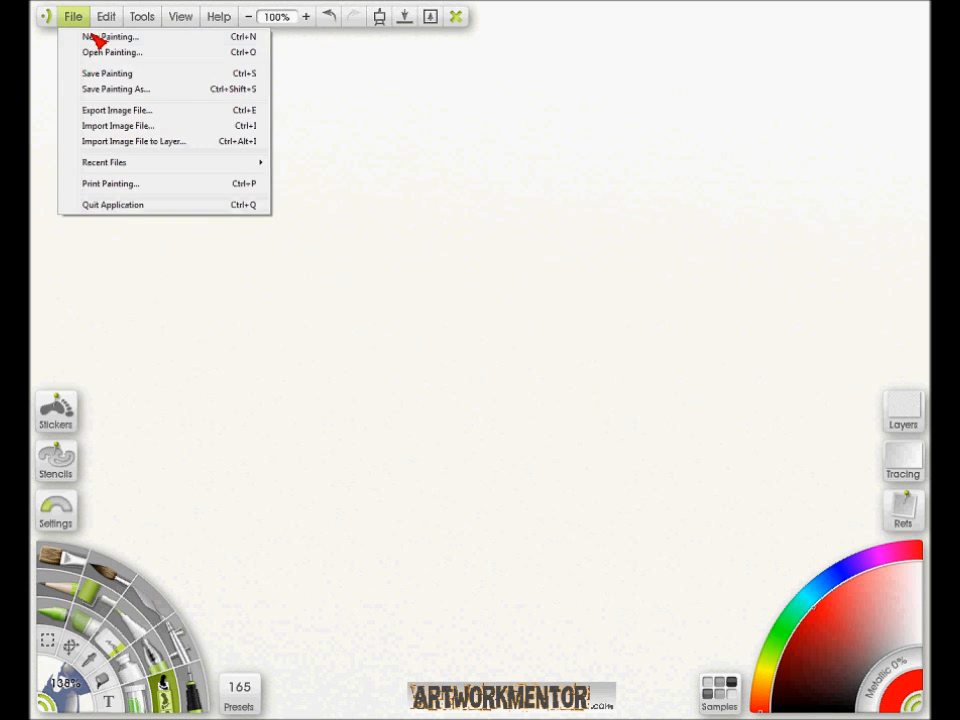
left_click(100, 36)
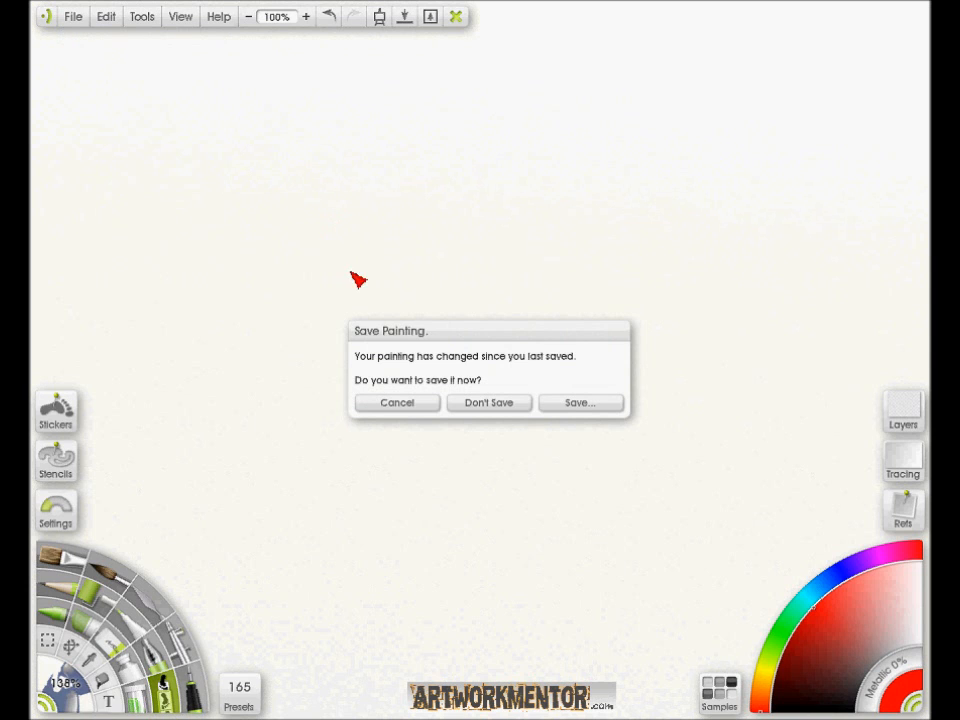
left_click(488, 403)
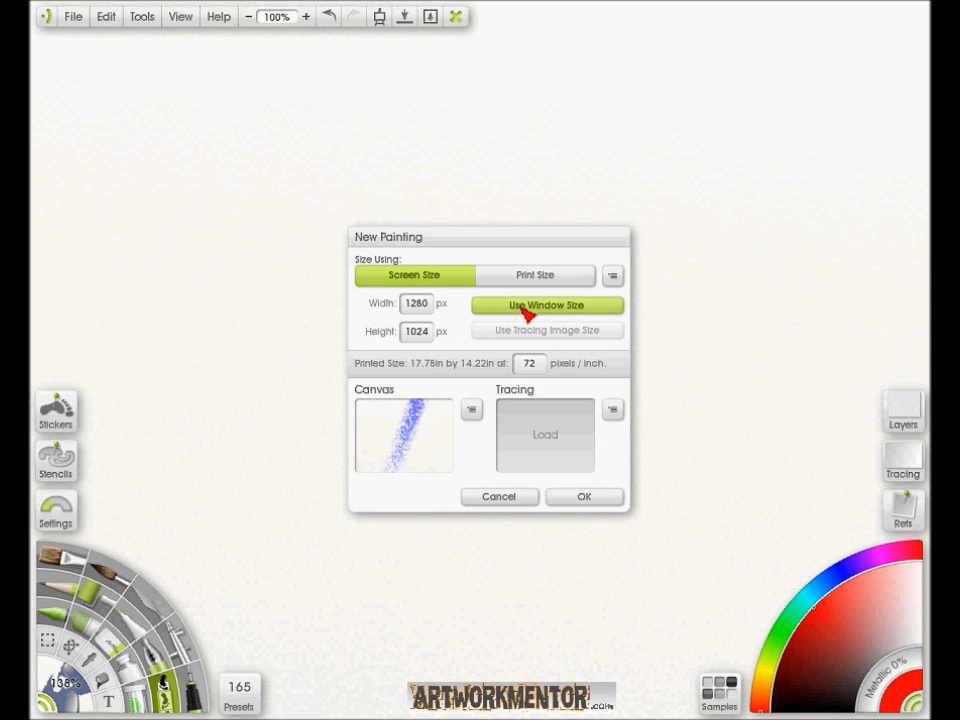
left_click(535, 364)
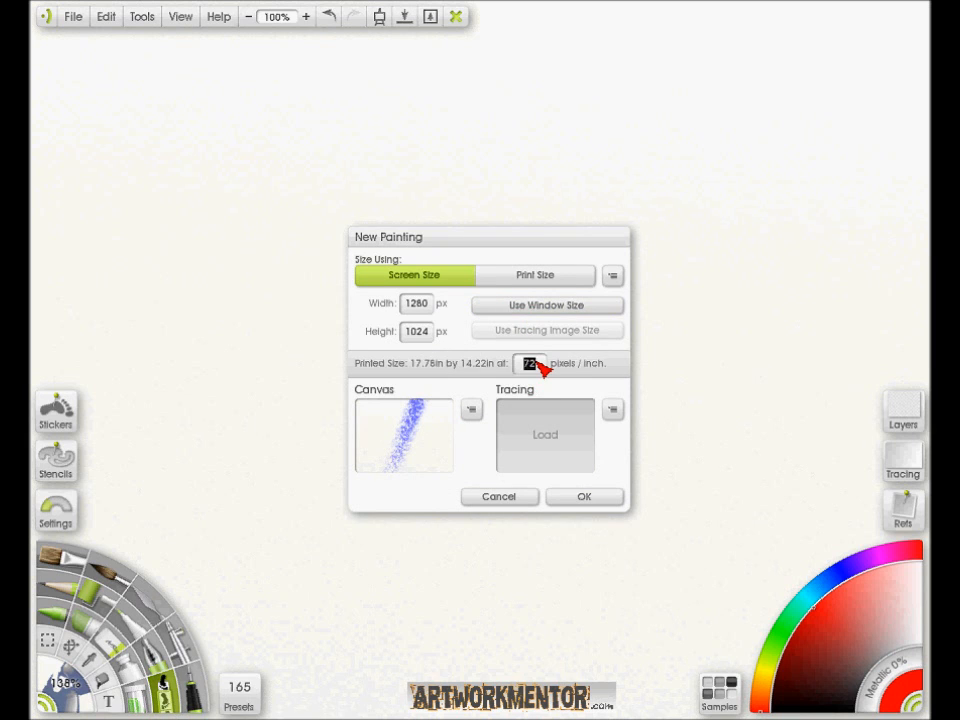
type("150")
- Create the painting with the Special Cel canvas preset and add a new layer
left_click(474, 413)
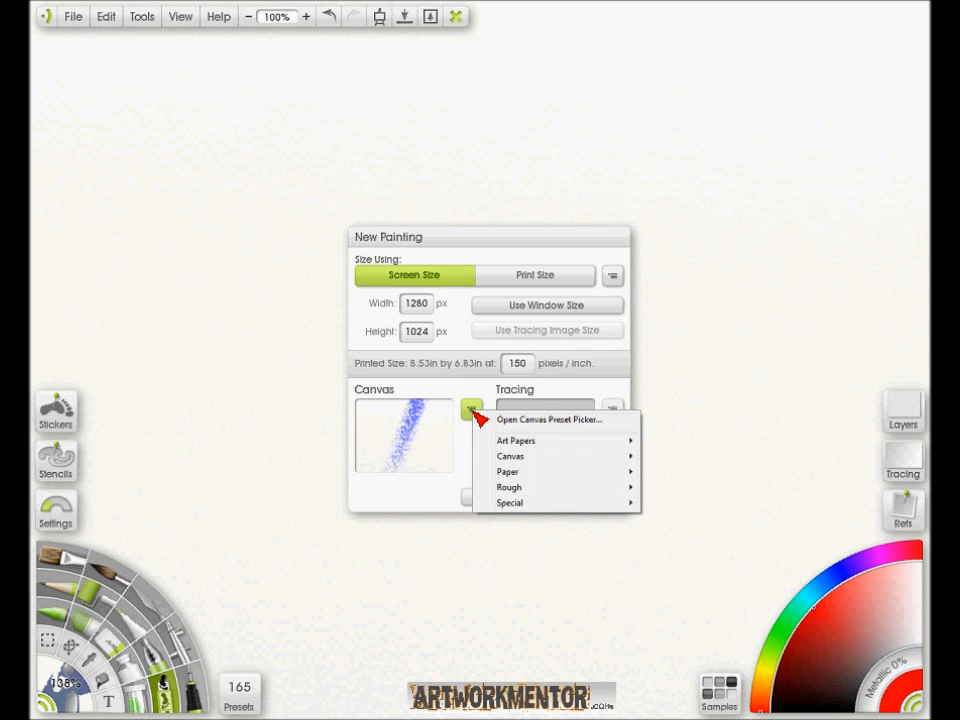
mouse_move(520, 507)
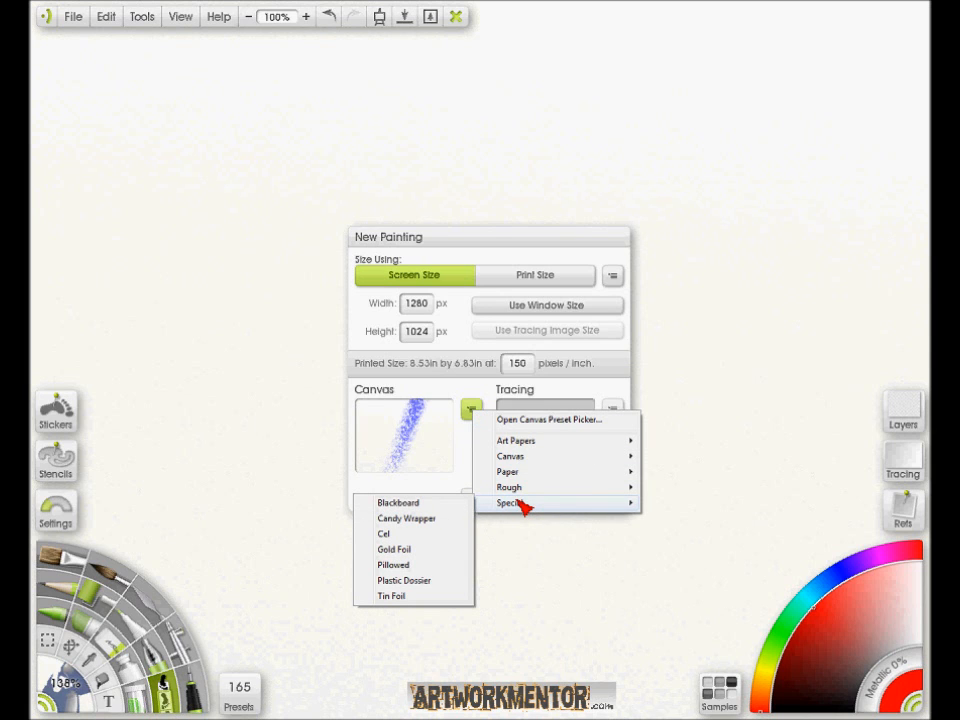
left_click(472, 410)
left_click(472, 410)
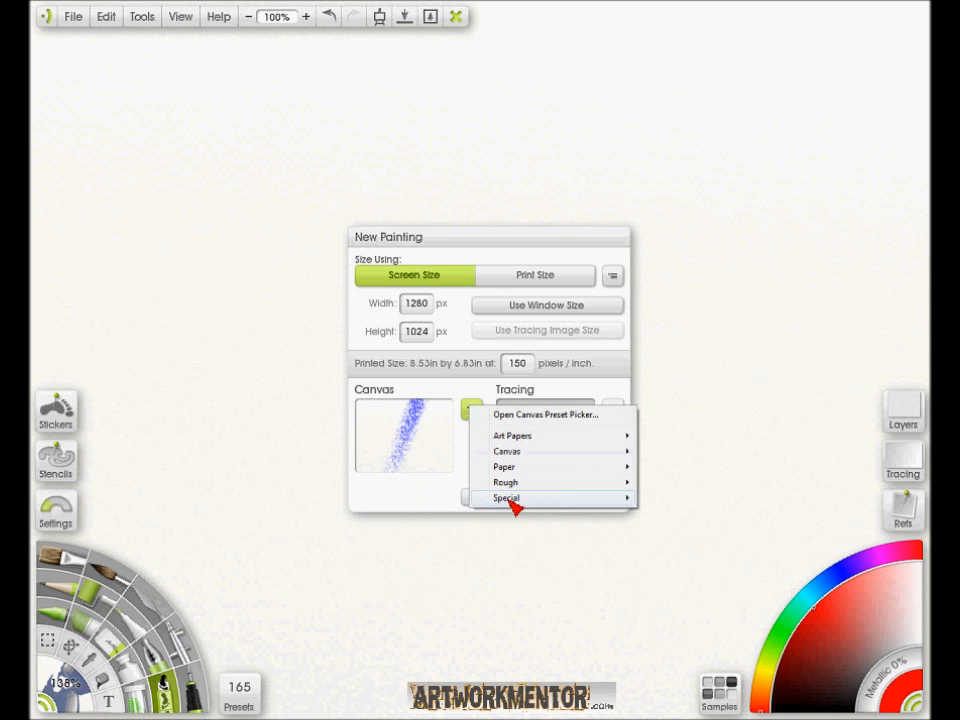
mouse_move(514, 508)
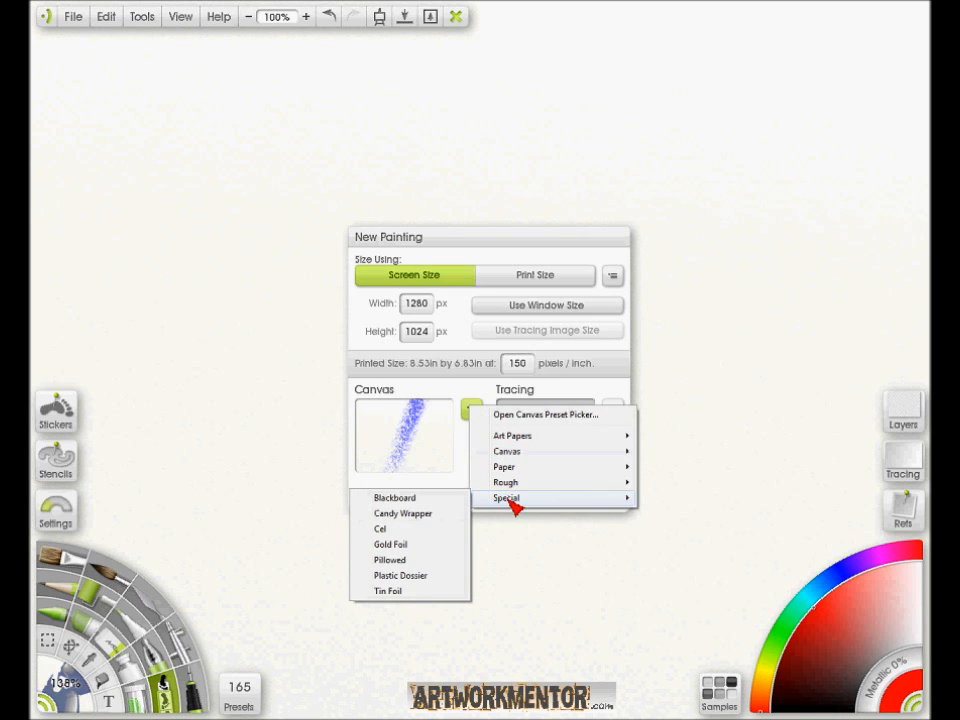
left_click(397, 535)
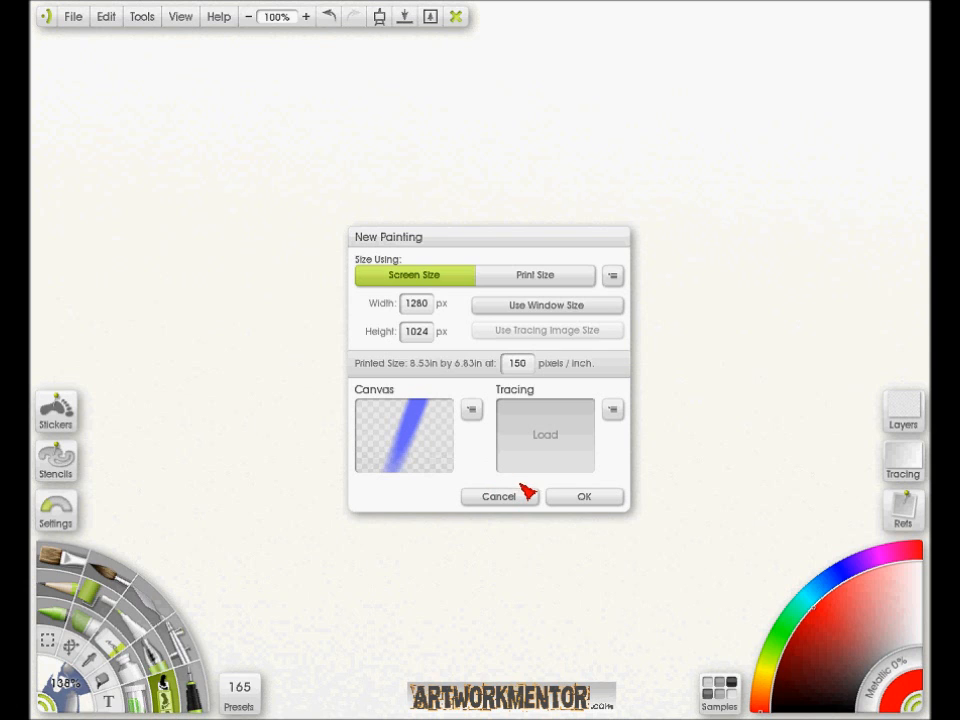
left_click(586, 500)
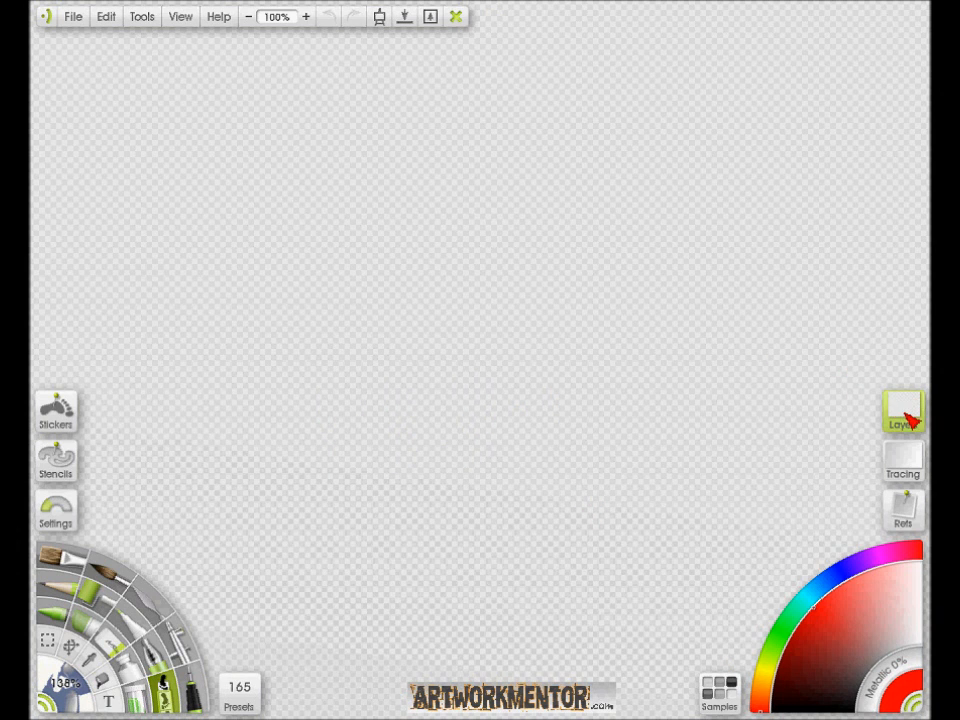
left_click(902, 410)
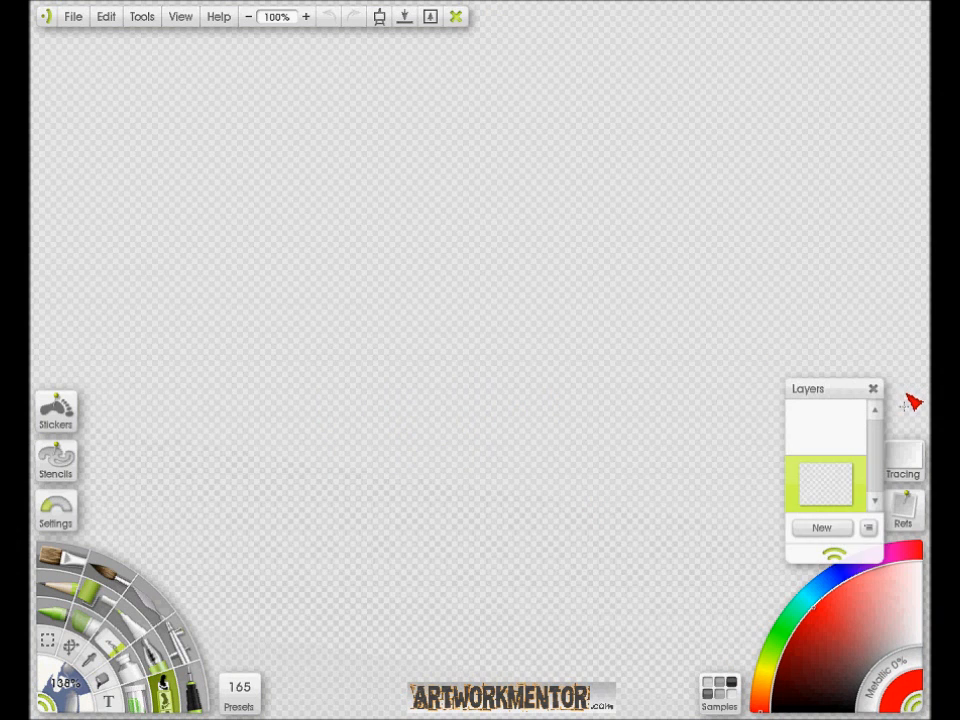
left_click(846, 527)
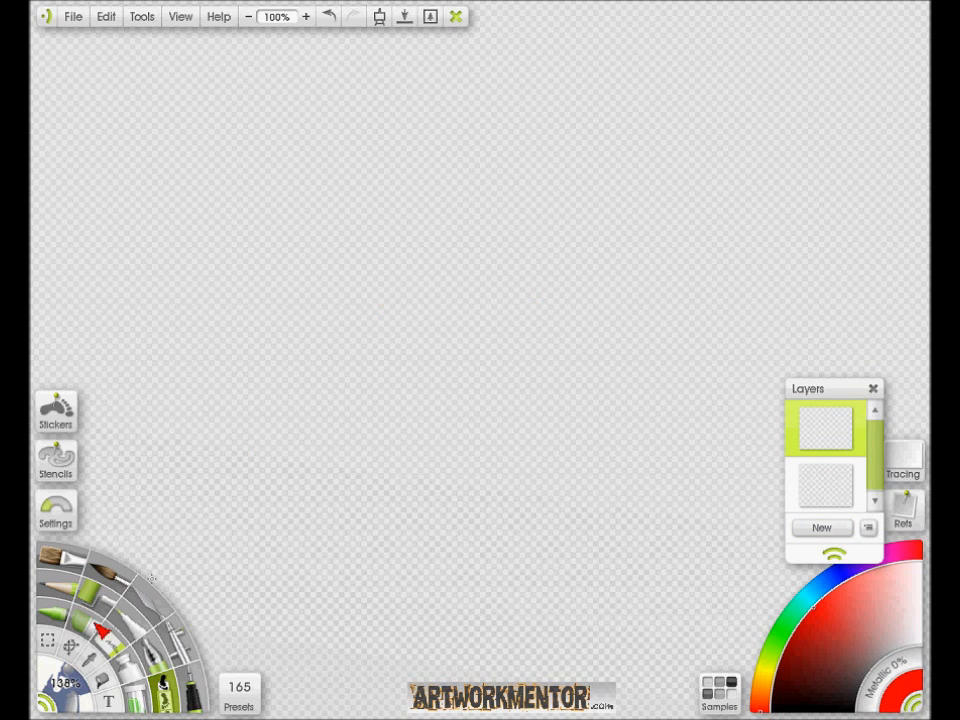
- Draw a rough freehand red scale shape near the centre of the new layer, and clear the layer
left_click(189, 684)
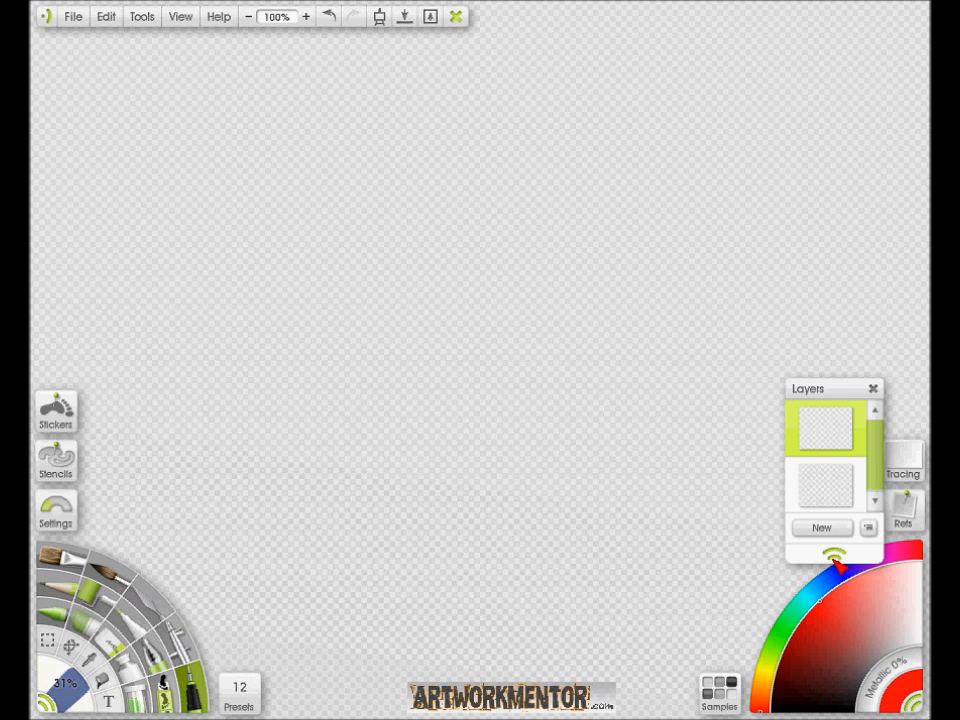
mouse_move(394, 320)
left_mouse_down()
mouse_move(475, 240)
mouse_move(550, 224)
left_mouse_up()
mouse_move(422, 305)
left_mouse_down()
mouse_move(505, 243)
mouse_move(559, 236)
mouse_move(525, 273)
mouse_move(560, 268)
left_mouse_up()
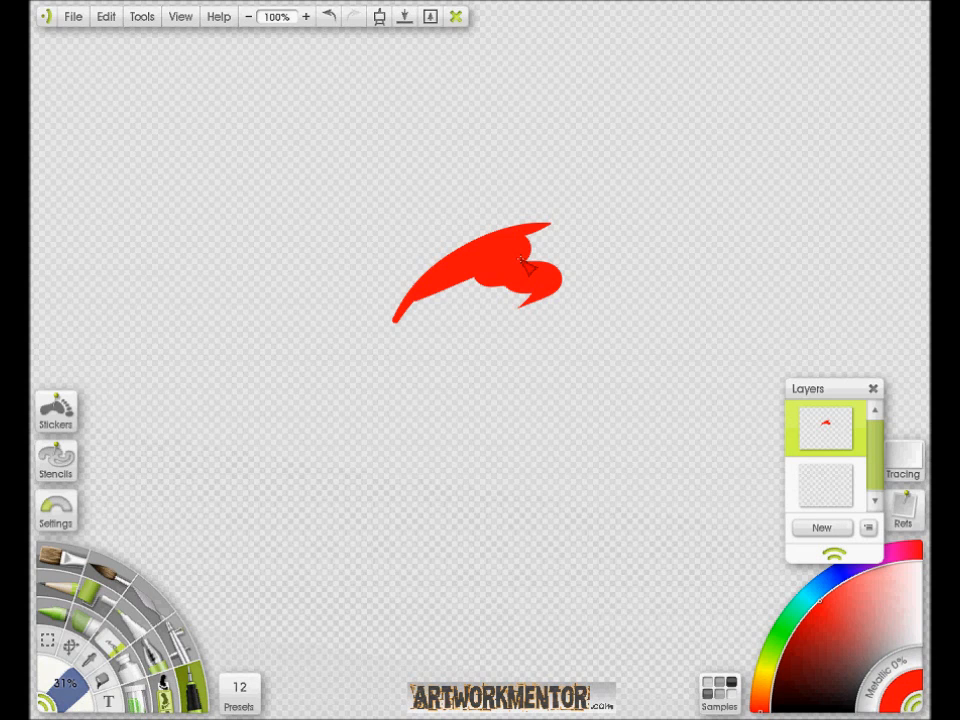
mouse_move(523, 262)
left_mouse_down()
mouse_move(556, 255)
mouse_move(538, 268)
mouse_move(551, 298)
mouse_move(566, 305)
mouse_move(518, 378)
mouse_move(544, 302)
mouse_move(537, 290)
mouse_move(504, 310)
mouse_move(518, 324)
mouse_move(508, 350)
mouse_move(515, 292)
mouse_move(575, 257)
mouse_move(579, 345)
mouse_move(537, 245)
mouse_move(567, 312)
mouse_move(578, 258)
mouse_move(592, 332)
mouse_move(571, 240)
mouse_move(569, 296)
left_mouse_up()
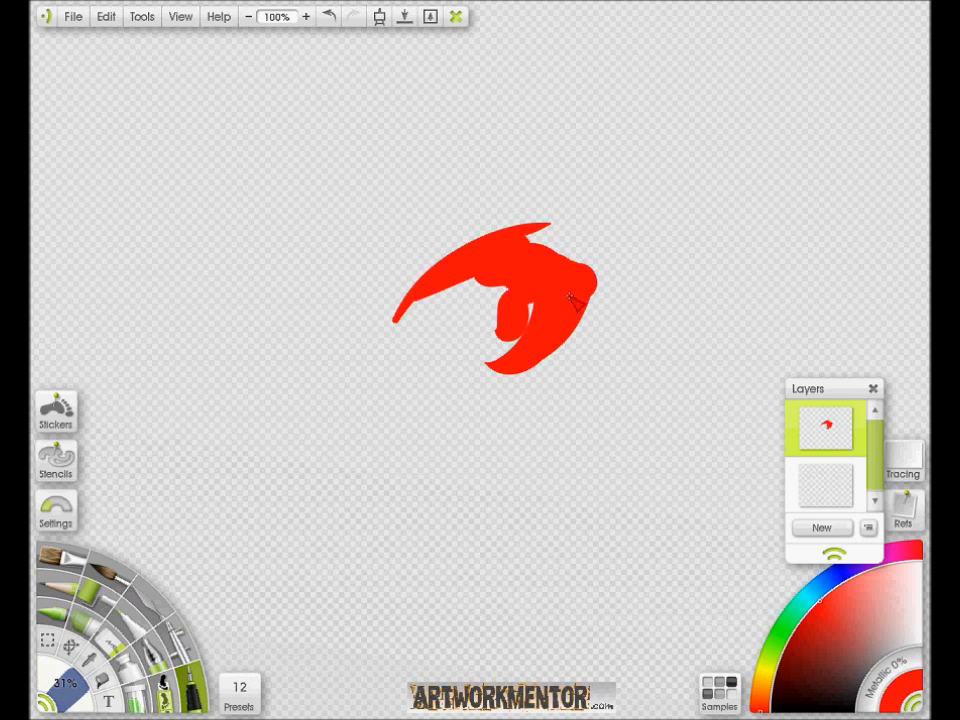
left_click_drag(476, 279, 508, 302)
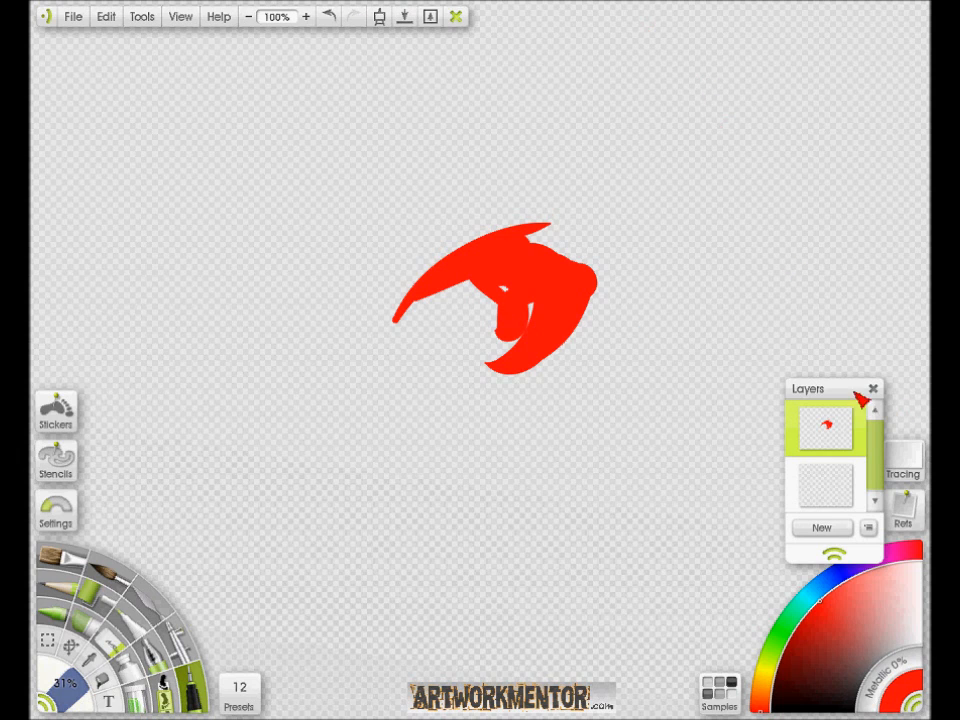
left_click(857, 446)
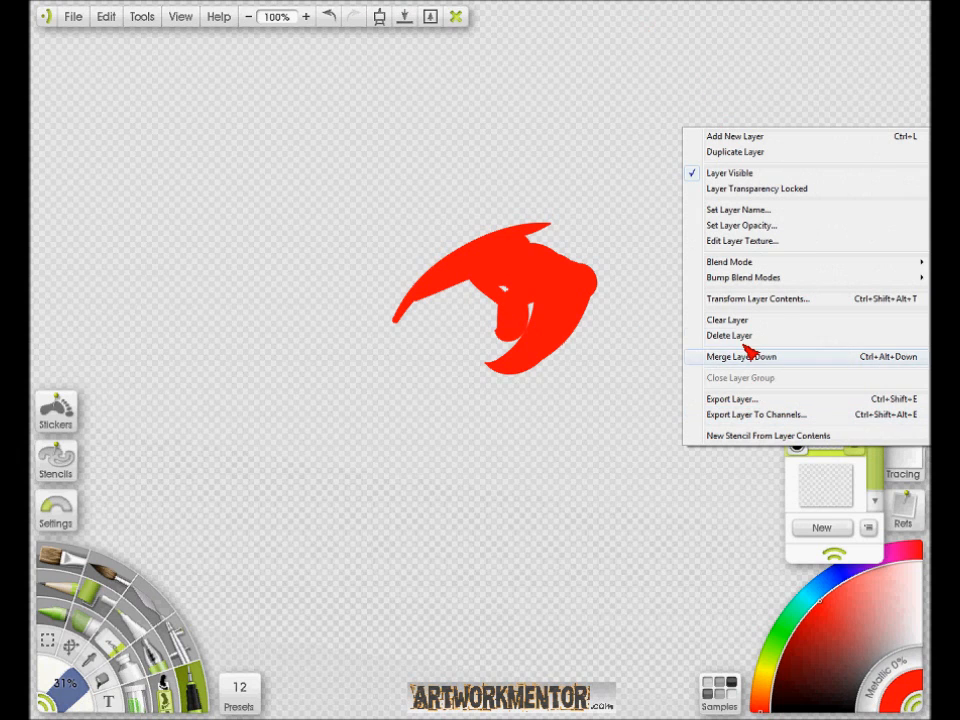
left_click(741, 322)
- Import the dragonscale PNG from the Stickers folder to a layer and place it on the canvas
left_click(73, 16)
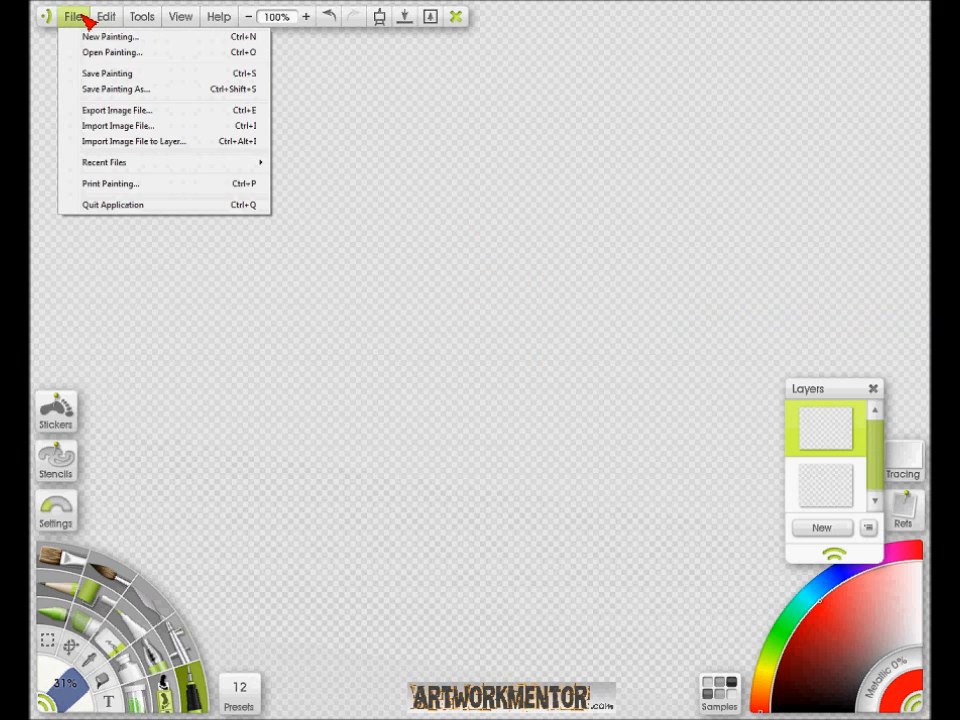
left_click(112, 141)
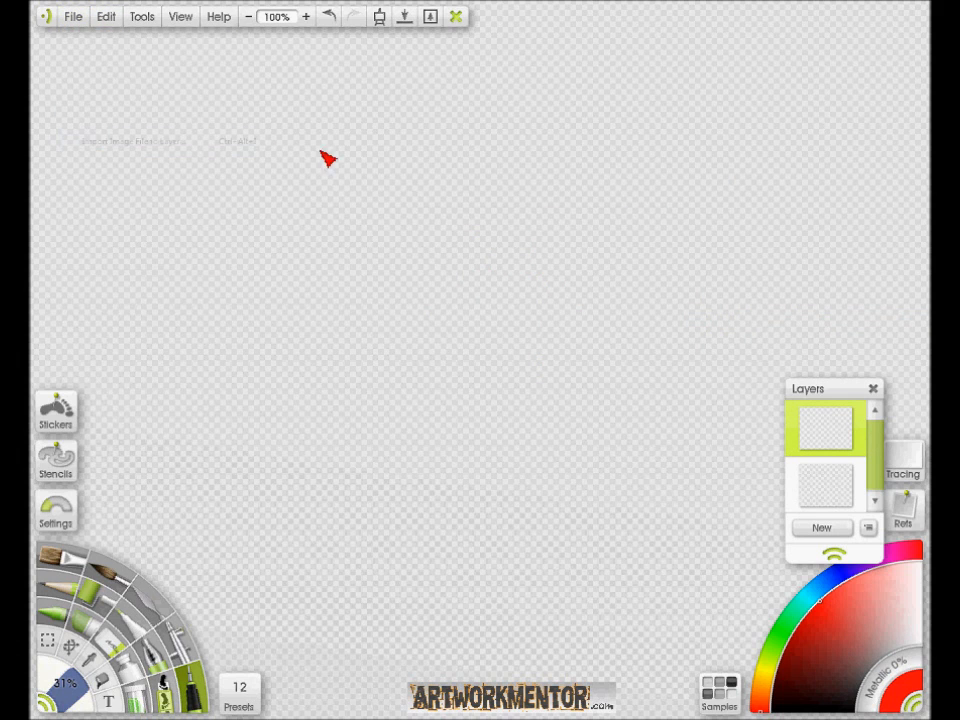
left_click(385, 282)
left_click(642, 472)
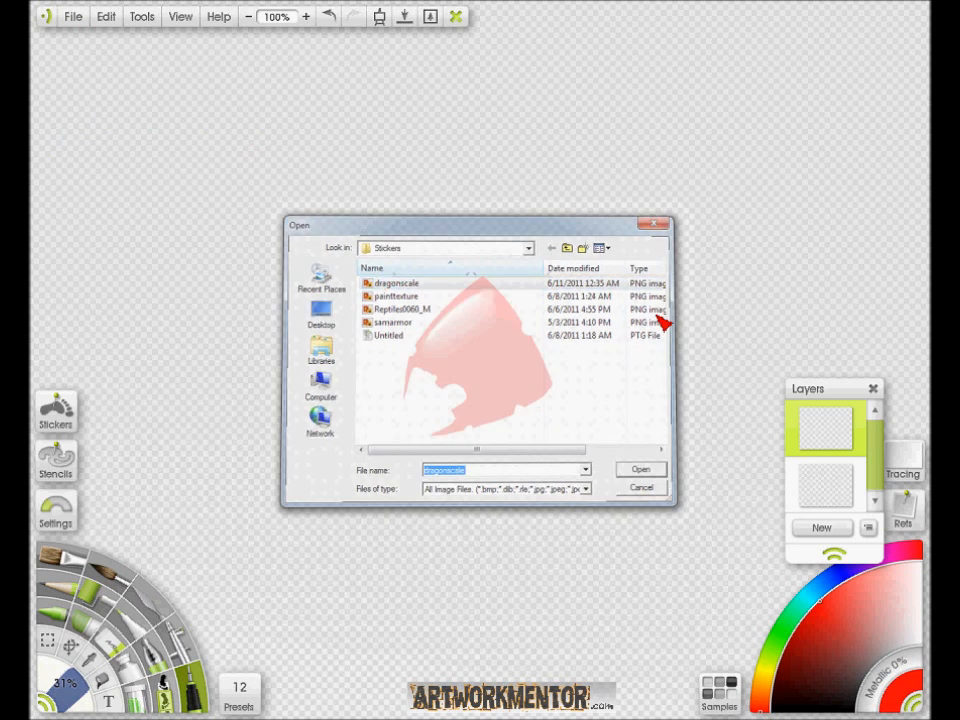
left_click(597, 217)
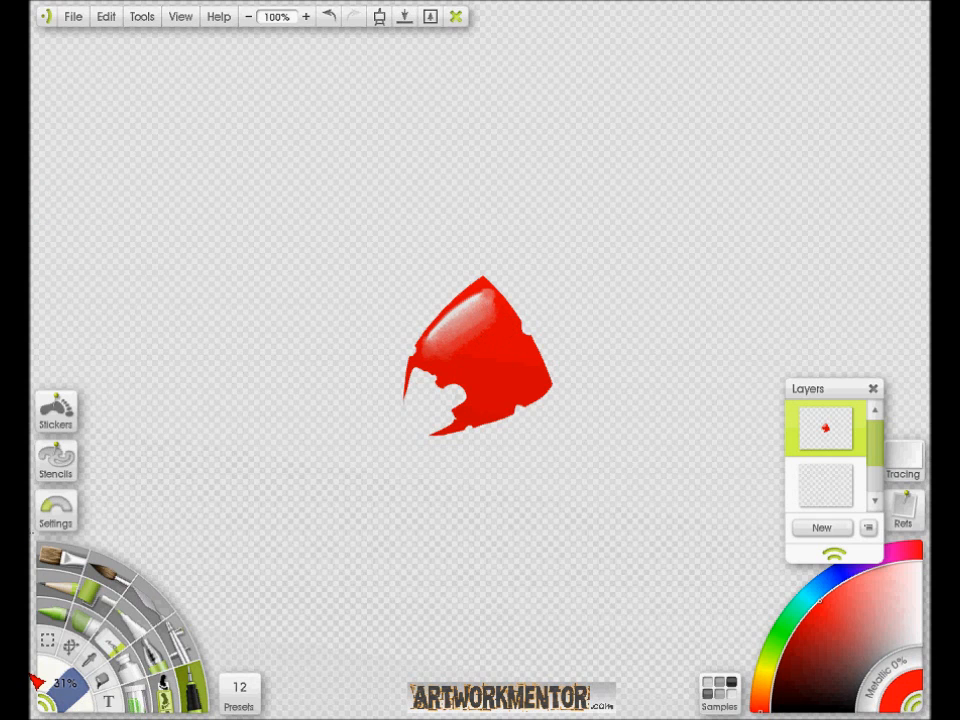
- Crop the painting to a rectangular selection drawn closely around the red scale
left_click(47, 639)
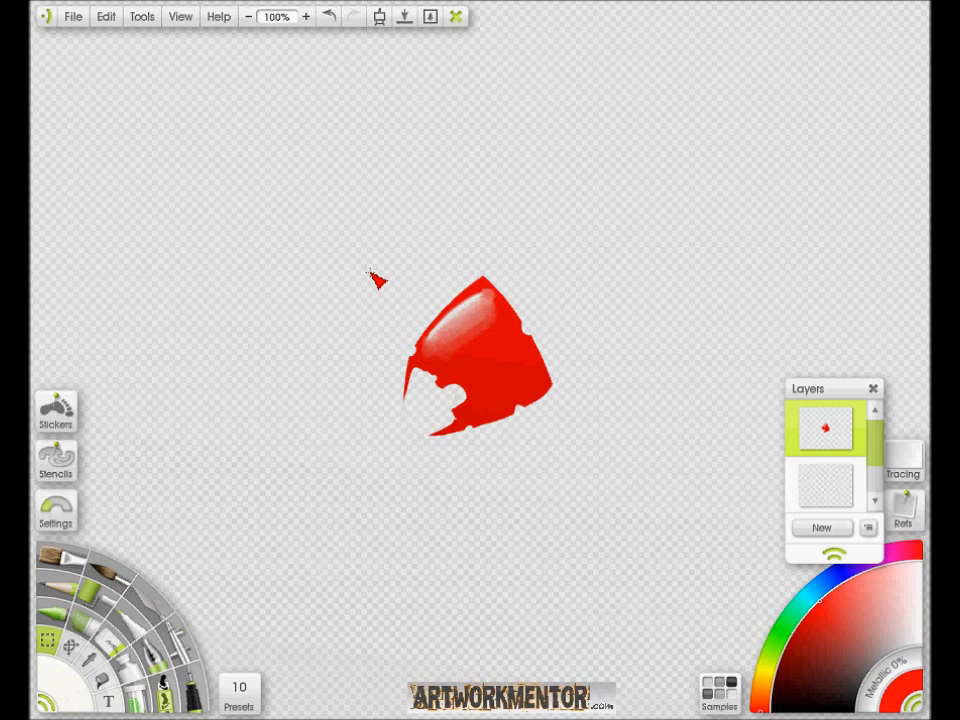
left_click_drag(411, 319, 594, 461)
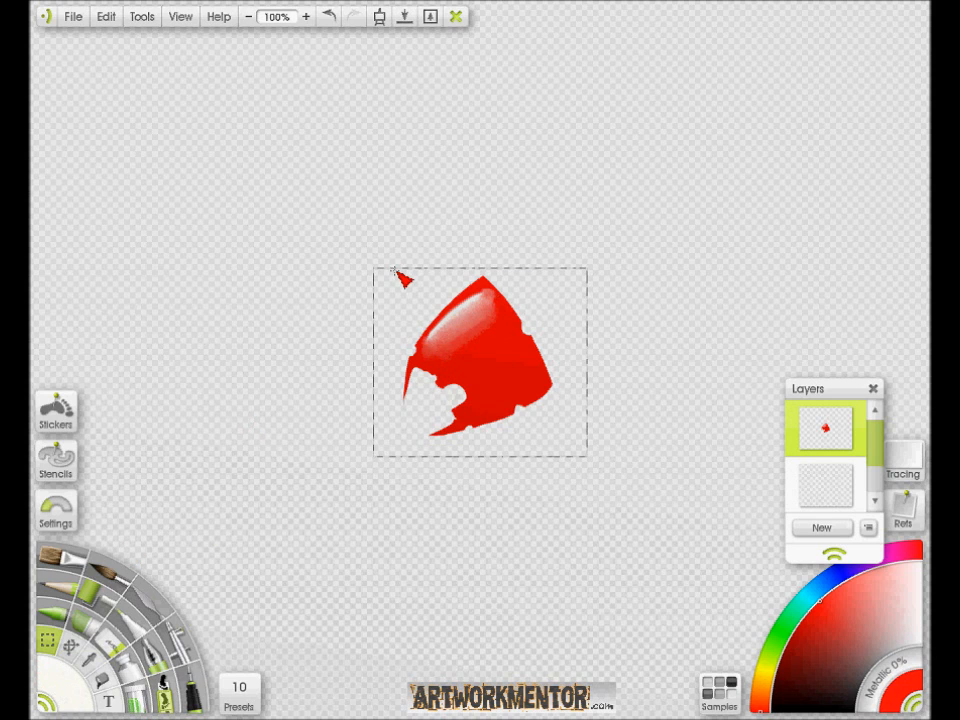
left_click(106, 17)
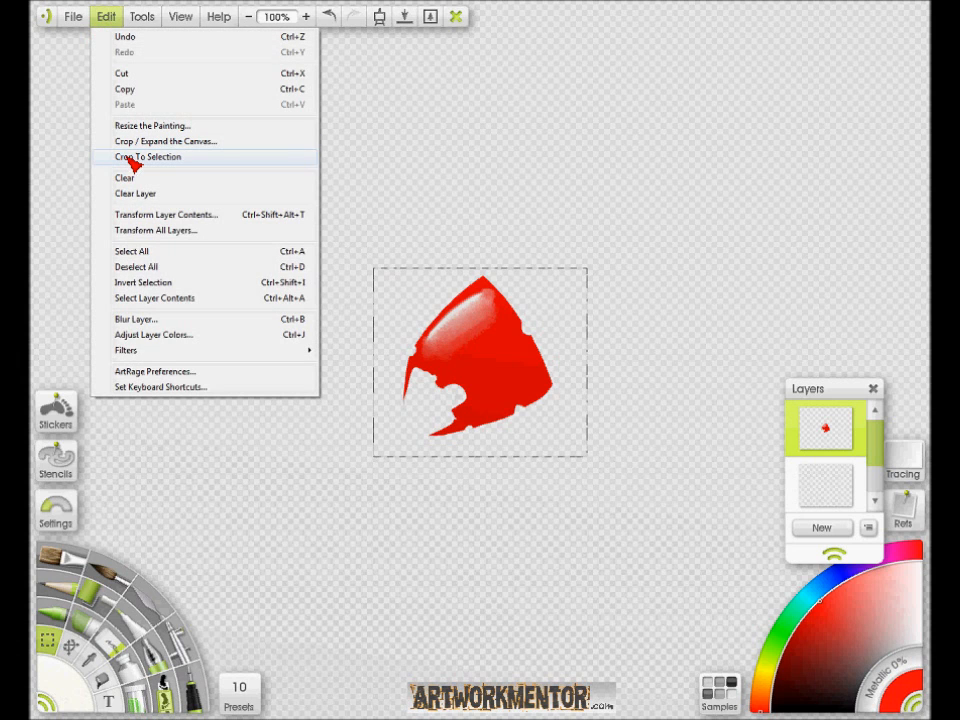
left_click(130, 158)
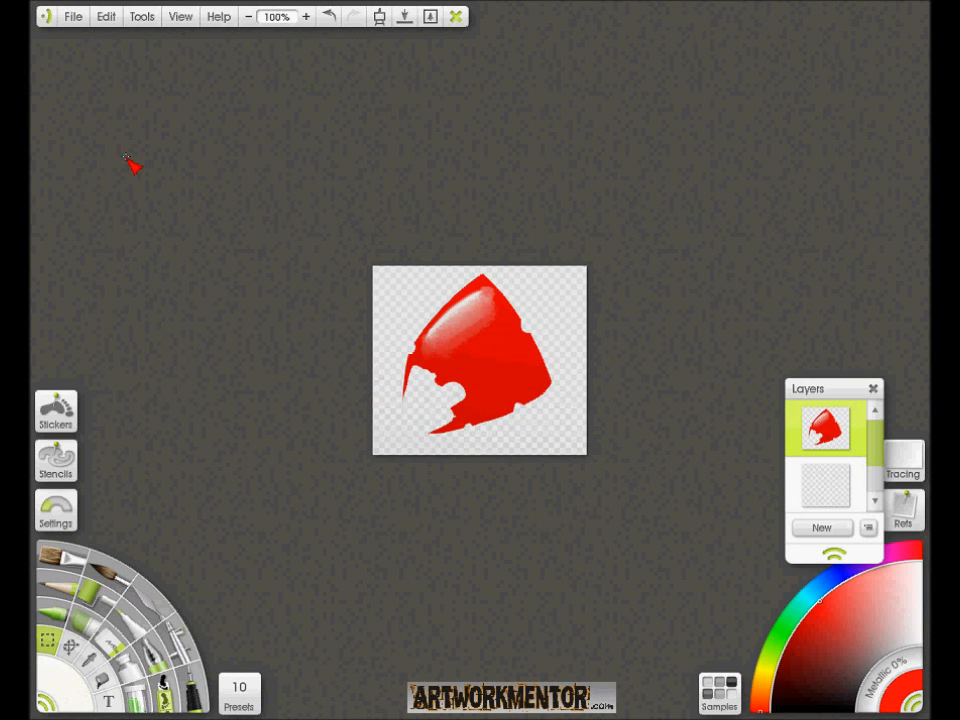
- Export the cropped scale as a PNG image over the existing dragonscale file in the Stickers folder
left_click(76, 18)
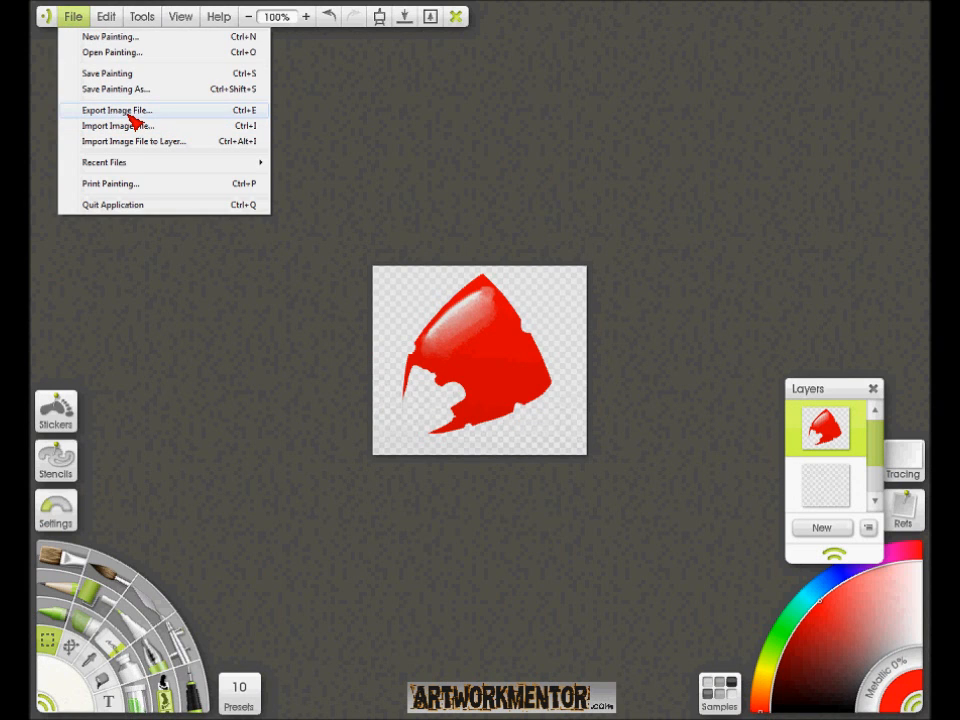
left_click(131, 110)
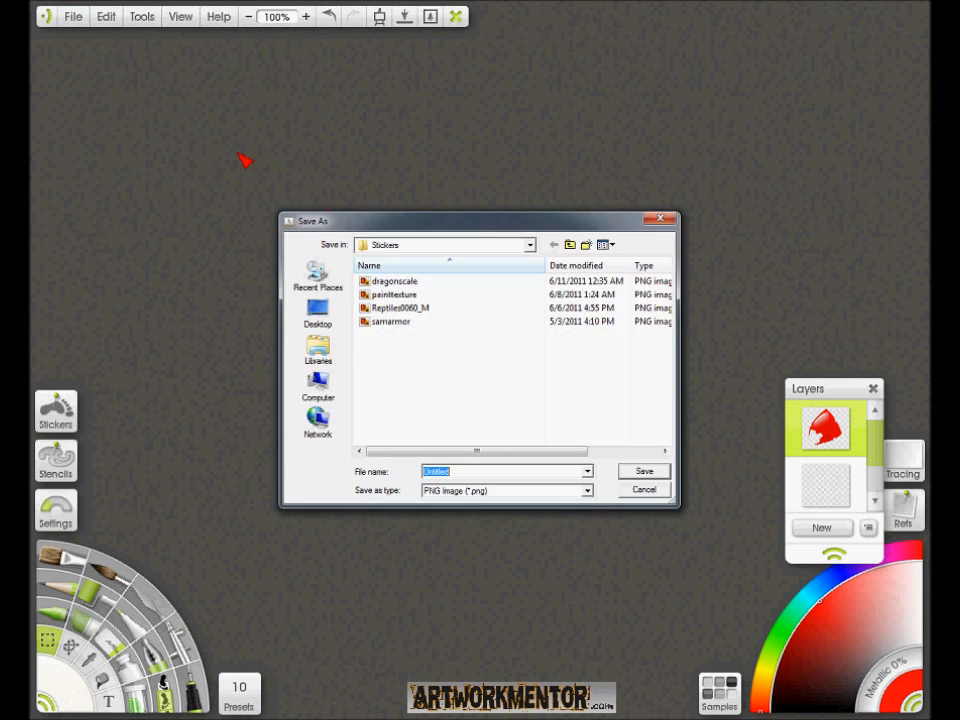
left_click(400, 267)
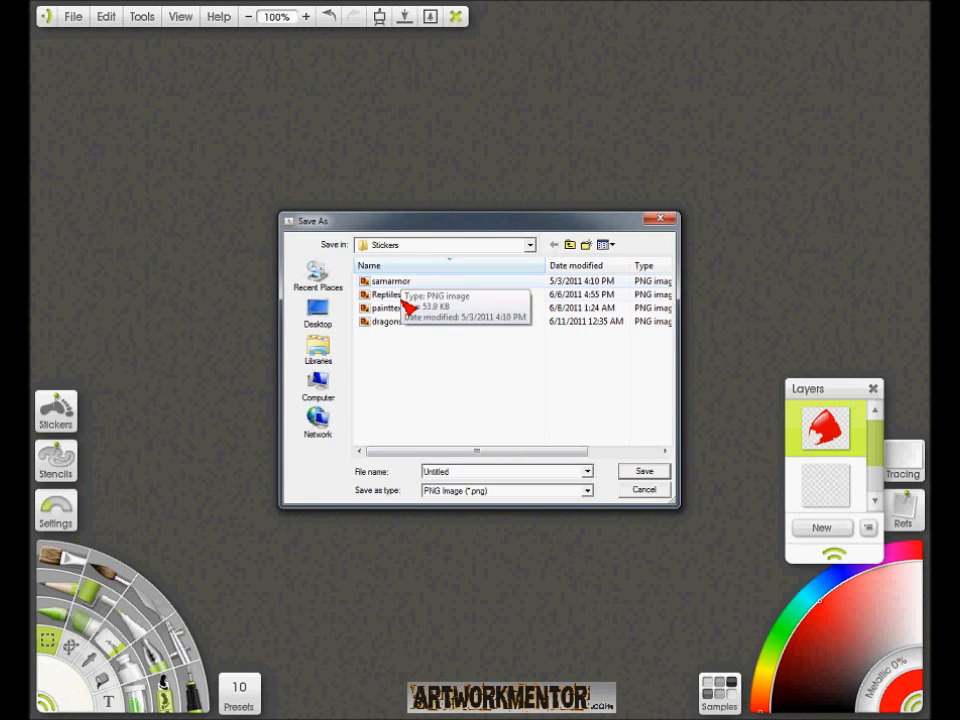
left_click(396, 321)
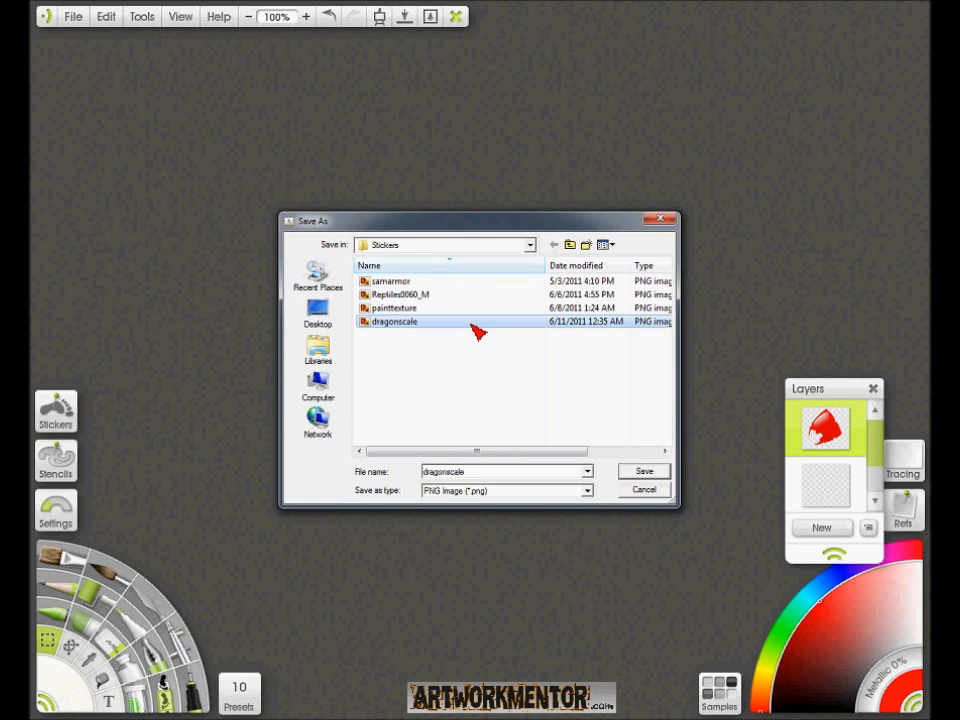
left_click(630, 472)
left_click(534, 374)
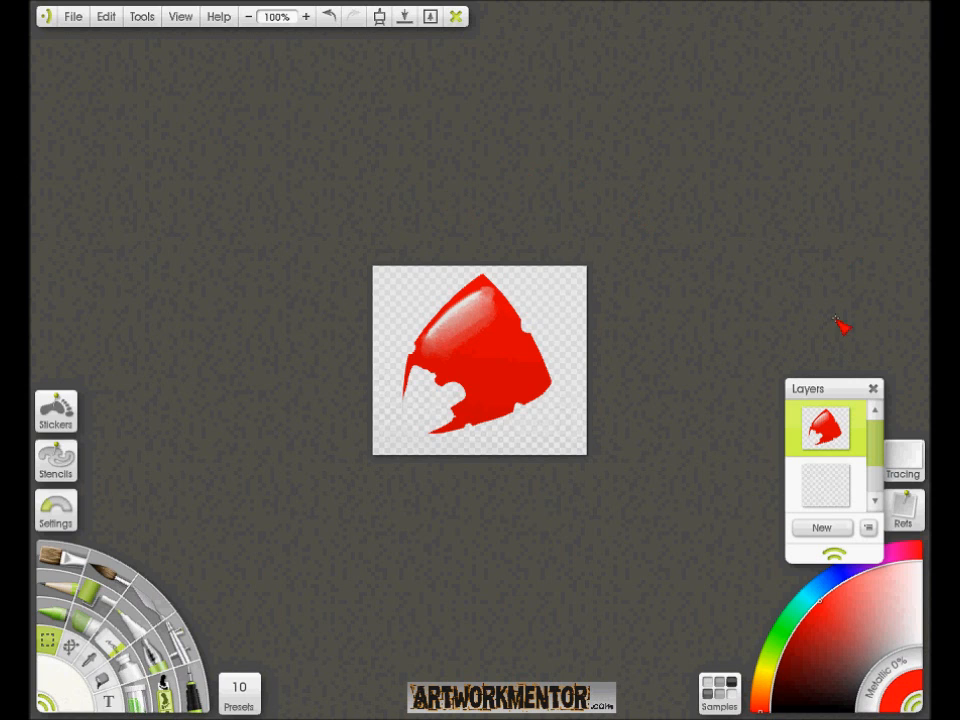
- Start a new painting without saving the current one, using the window size of 1280 by 1024 px
left_click(73, 18)
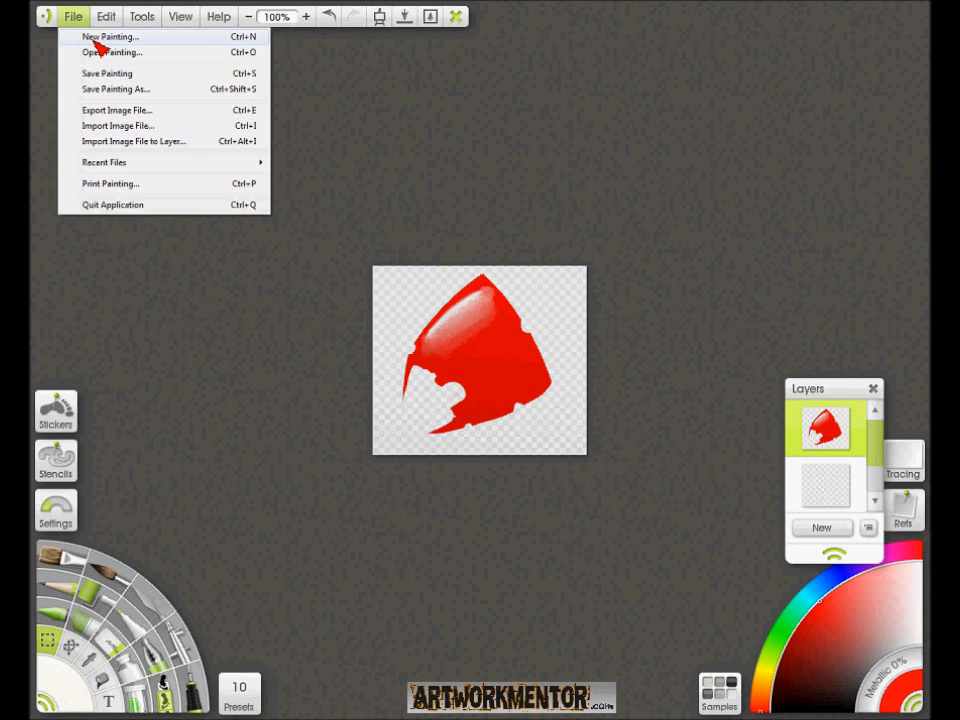
left_click(120, 36)
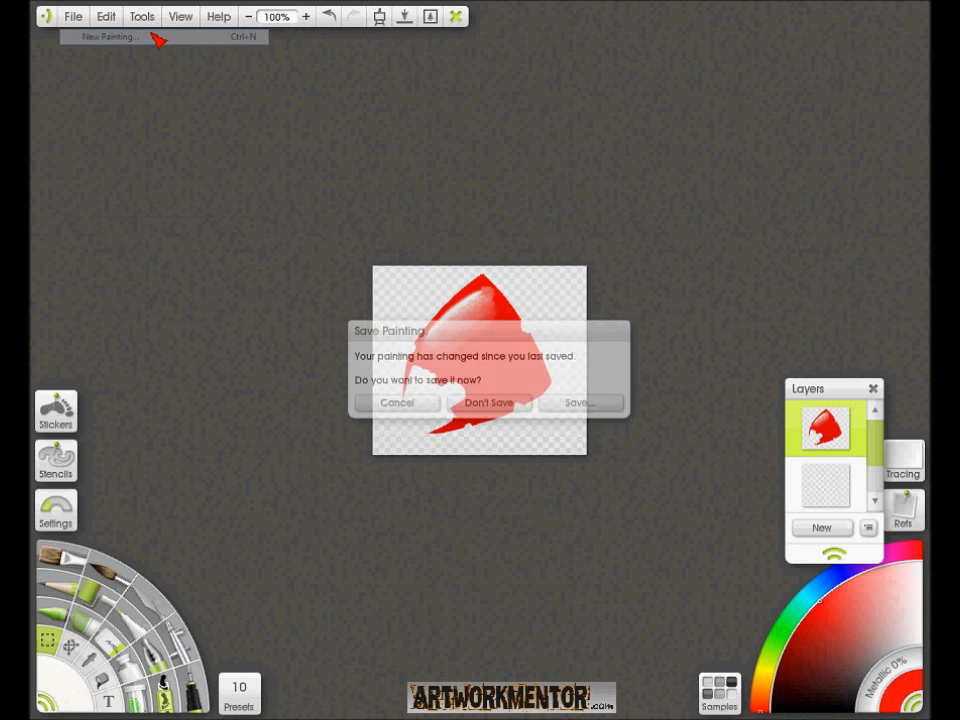
left_click(499, 400)
left_click(527, 307)
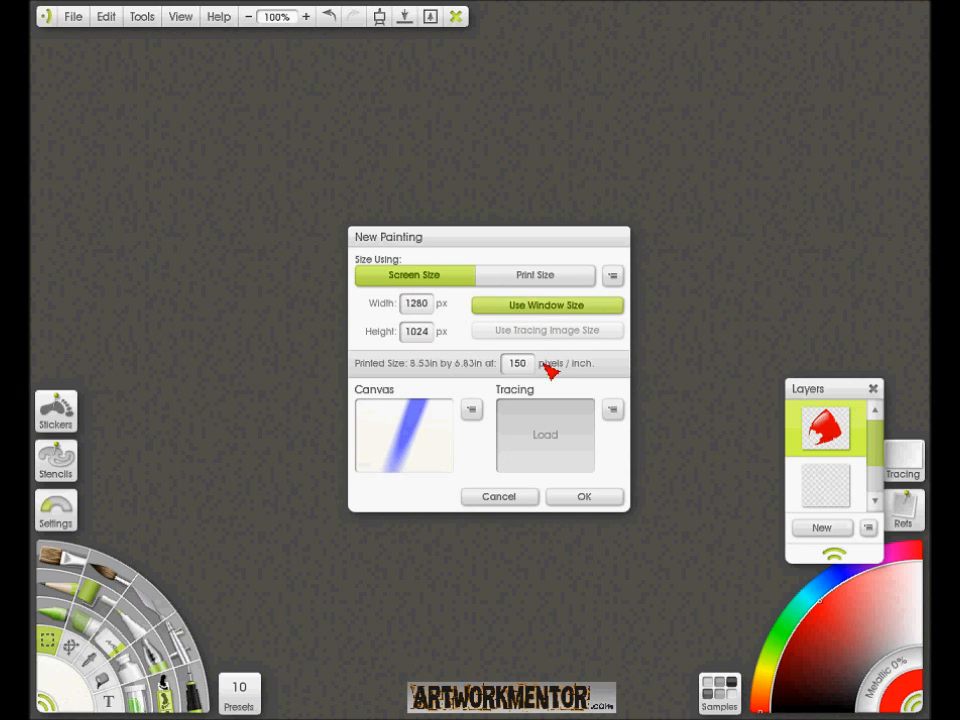
- Try the Basic Canvas preset for the new painting's surface
left_click(471, 410)
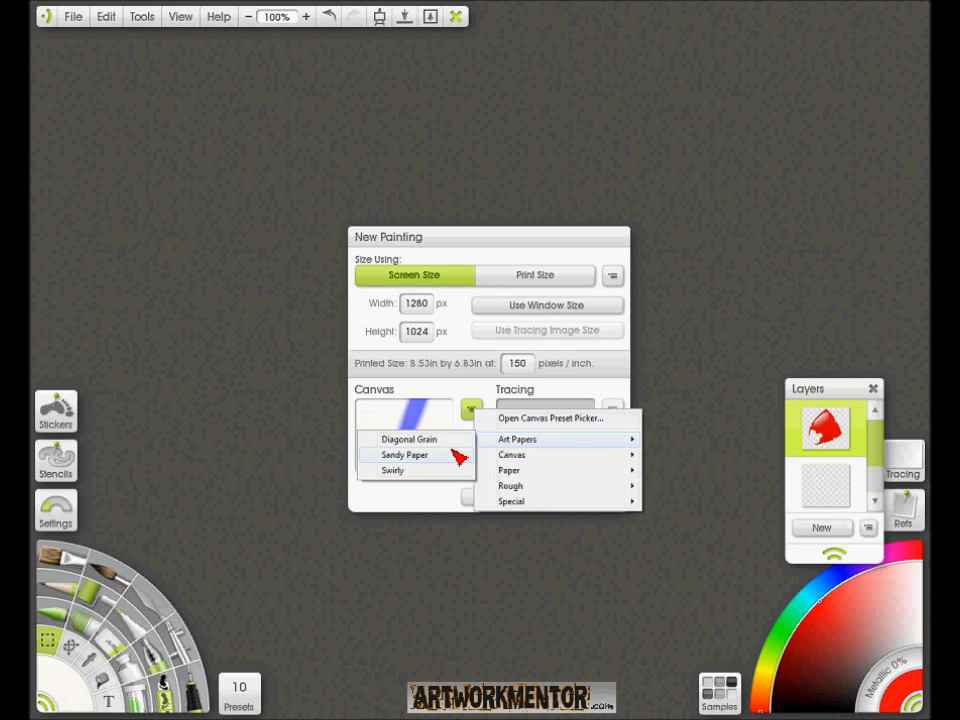
mouse_move(535, 463)
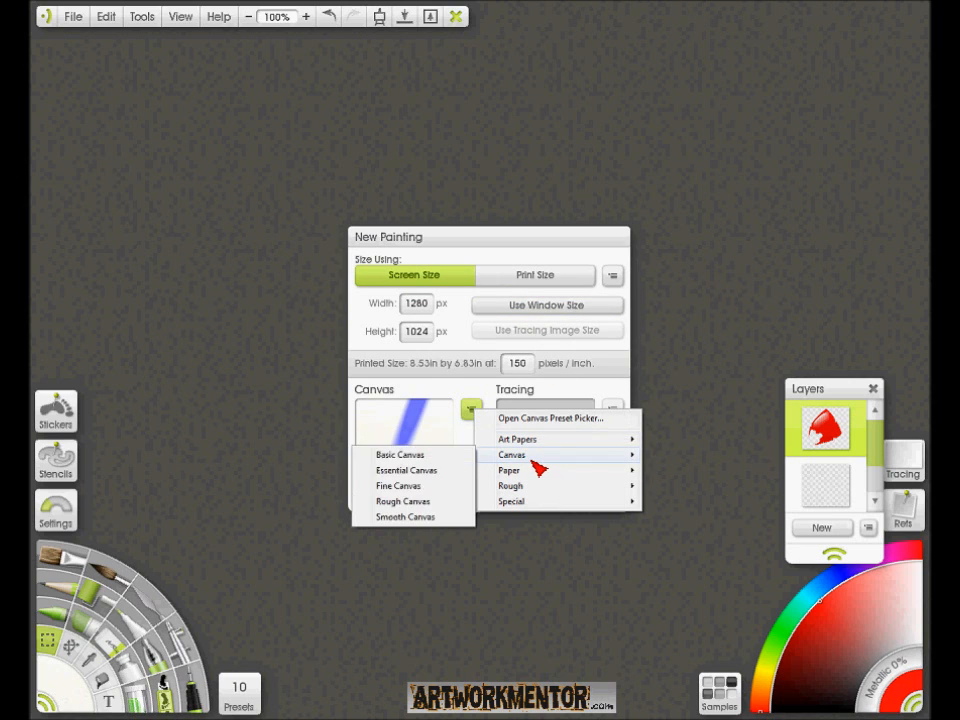
left_click(430, 456)
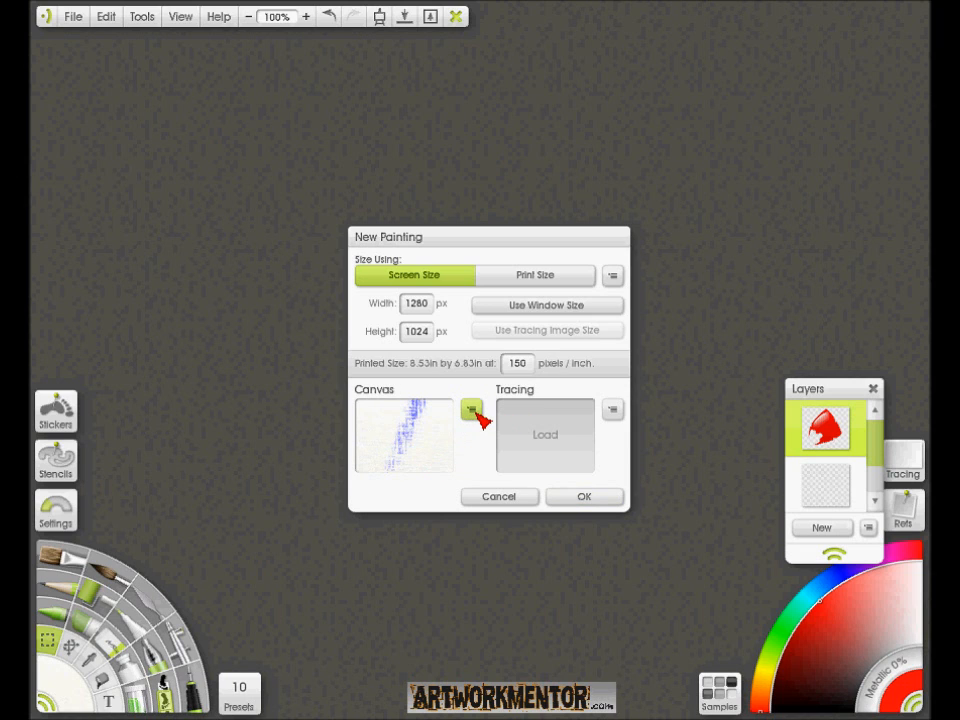
- Set the new painting's canvas to the Tiny Grain paper preset and create the painting
left_click(475, 412)
mouse_move(532, 476)
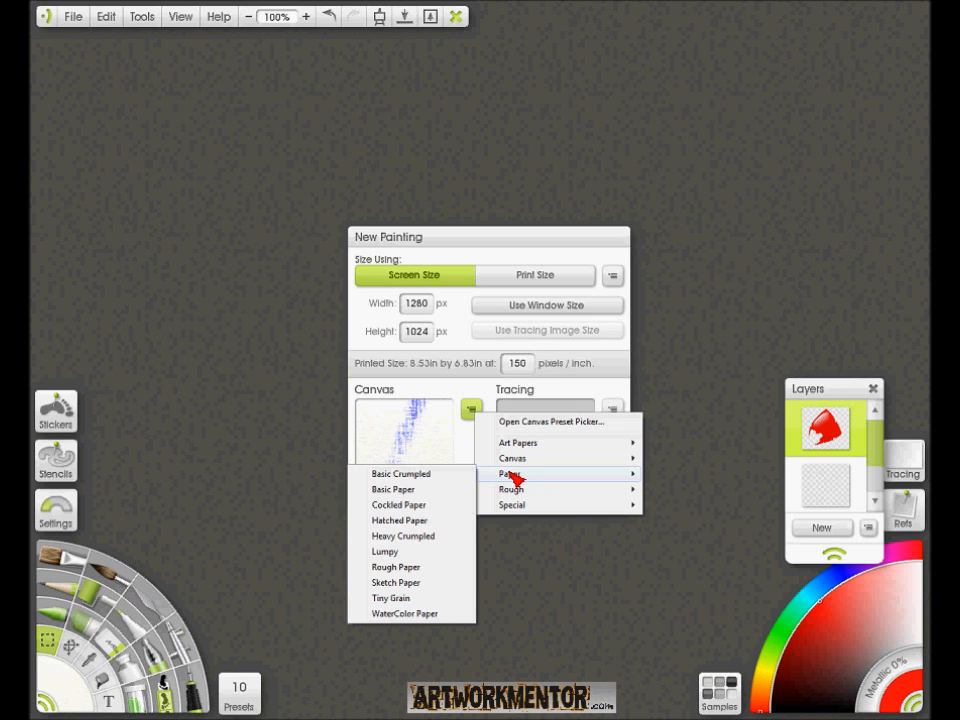
left_click(422, 596)
left_click(600, 497)
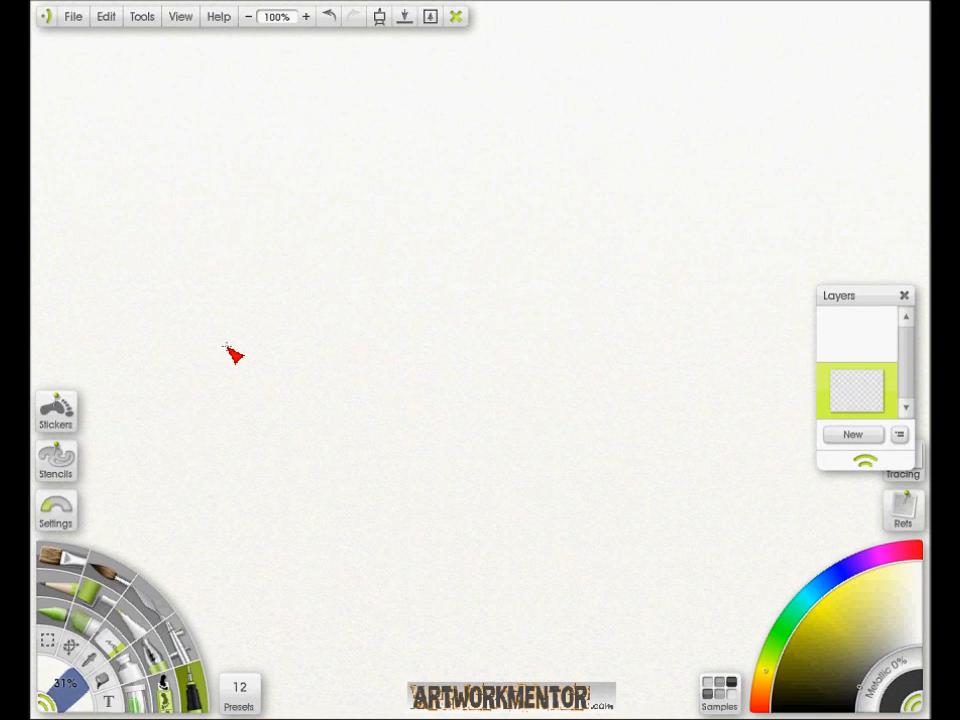
- Create a new sticker sheet named DragonScale in the Stickers group
left_click(64, 422)
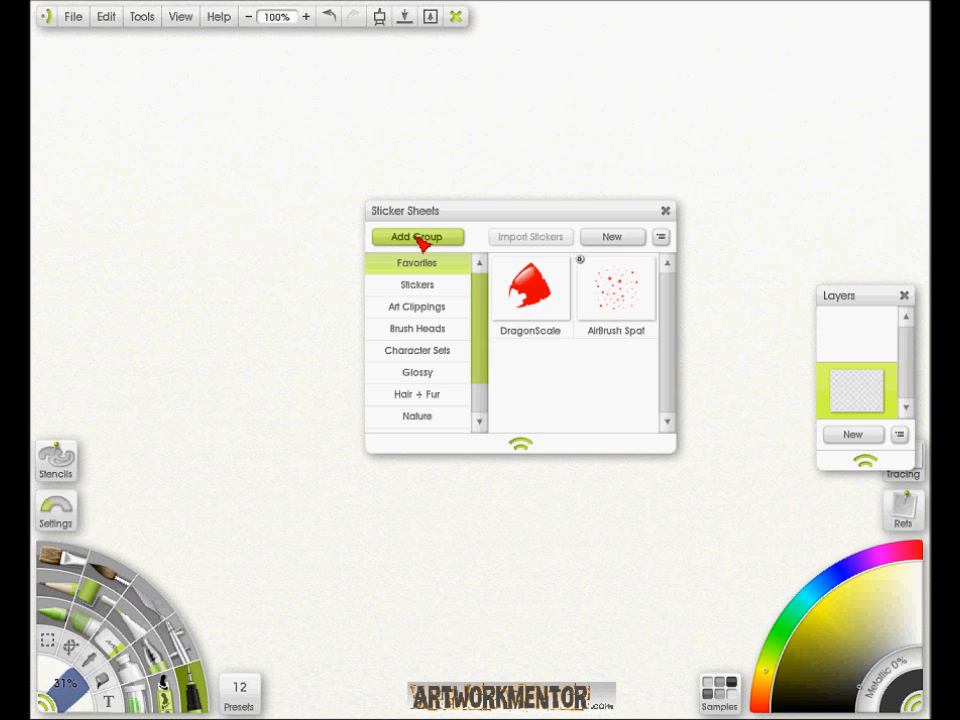
left_click(418, 287)
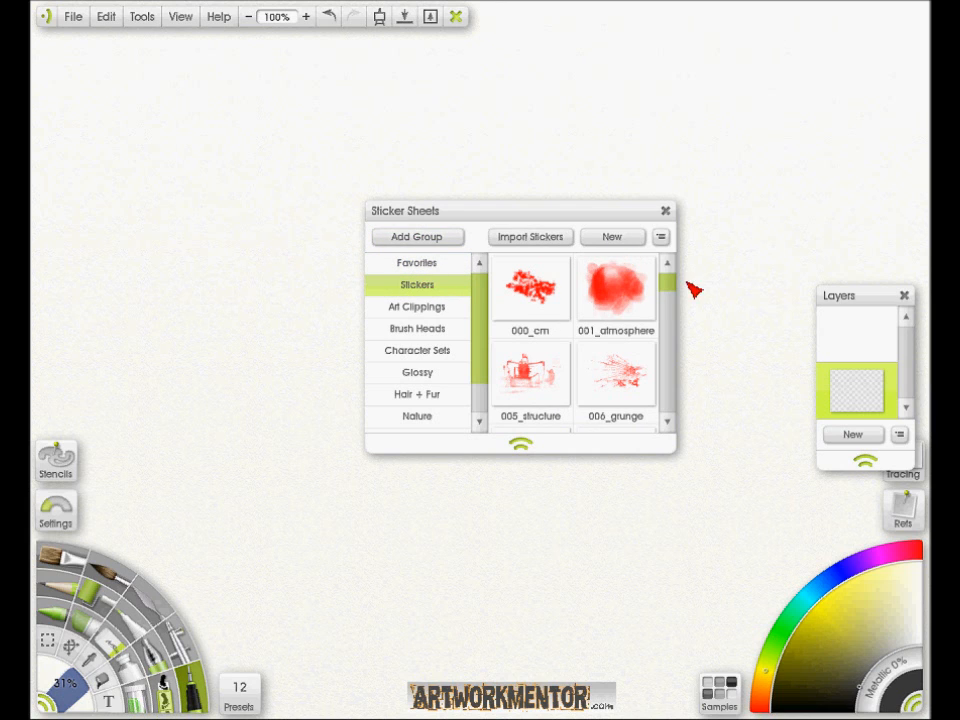
left_click_drag(675, 287, 679, 322)
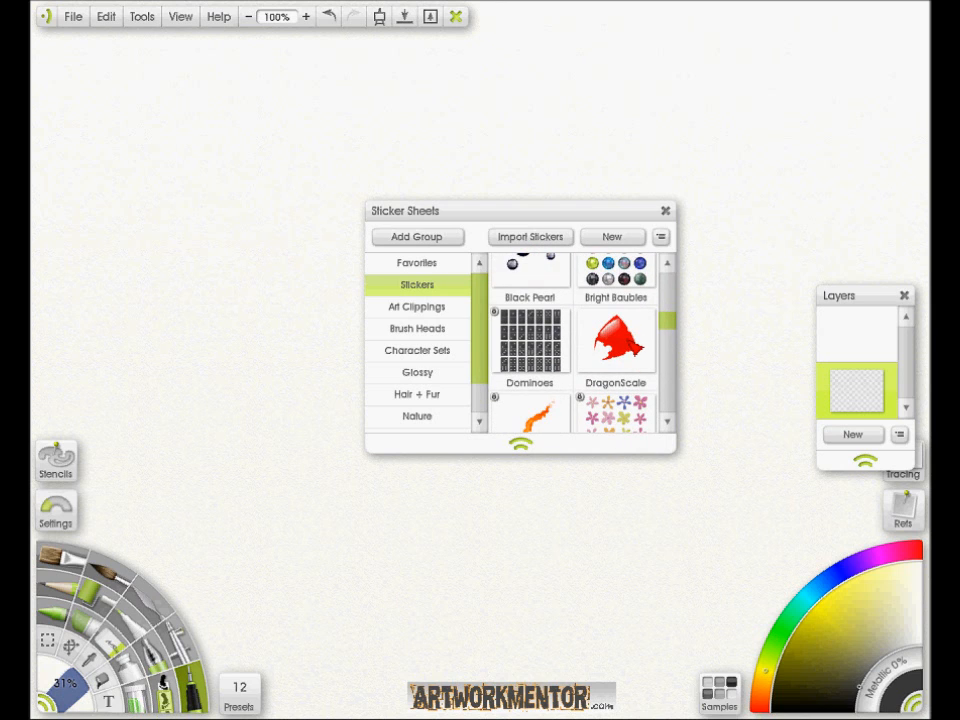
left_click(621, 239)
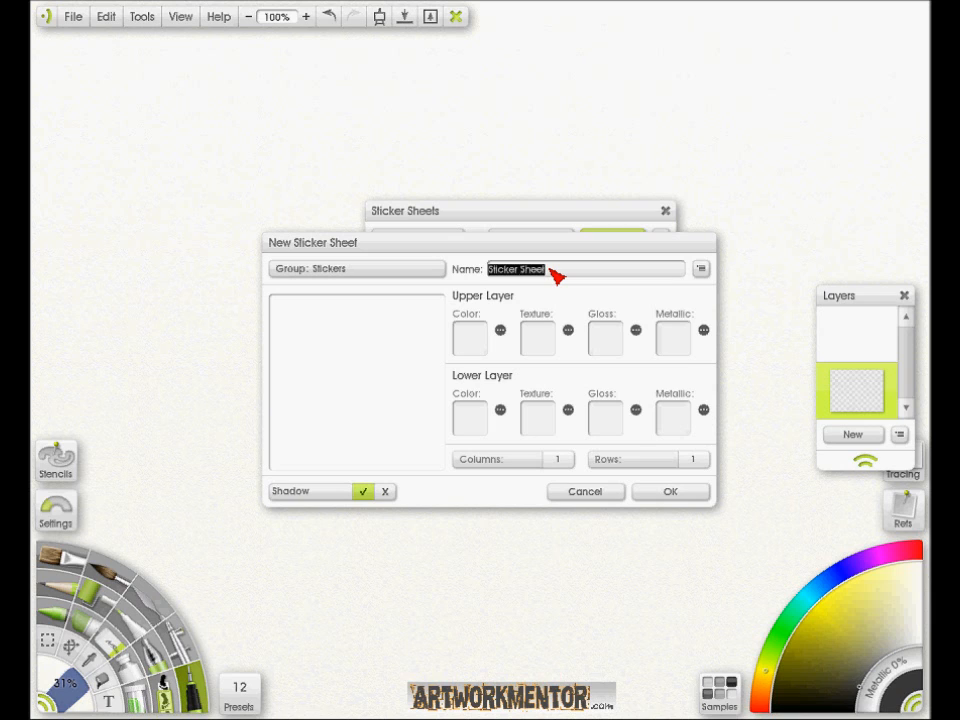
type("s")
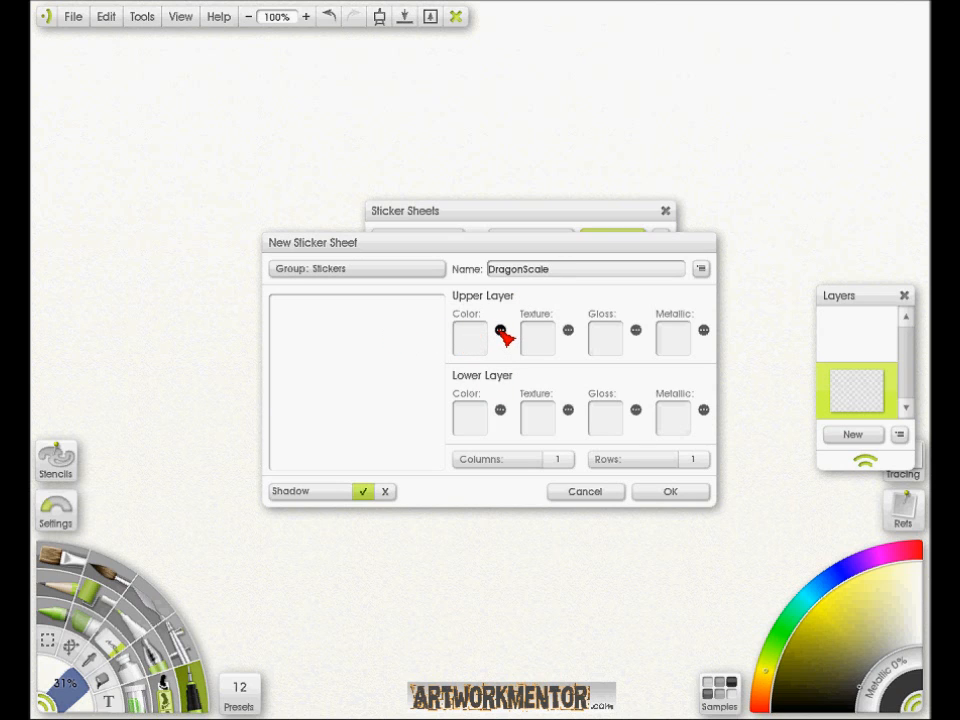
- Load the dragonscale PNG as the upper layer's color image, finish the sticker sheet and locate it among the Stickers sheets
left_click(501, 331)
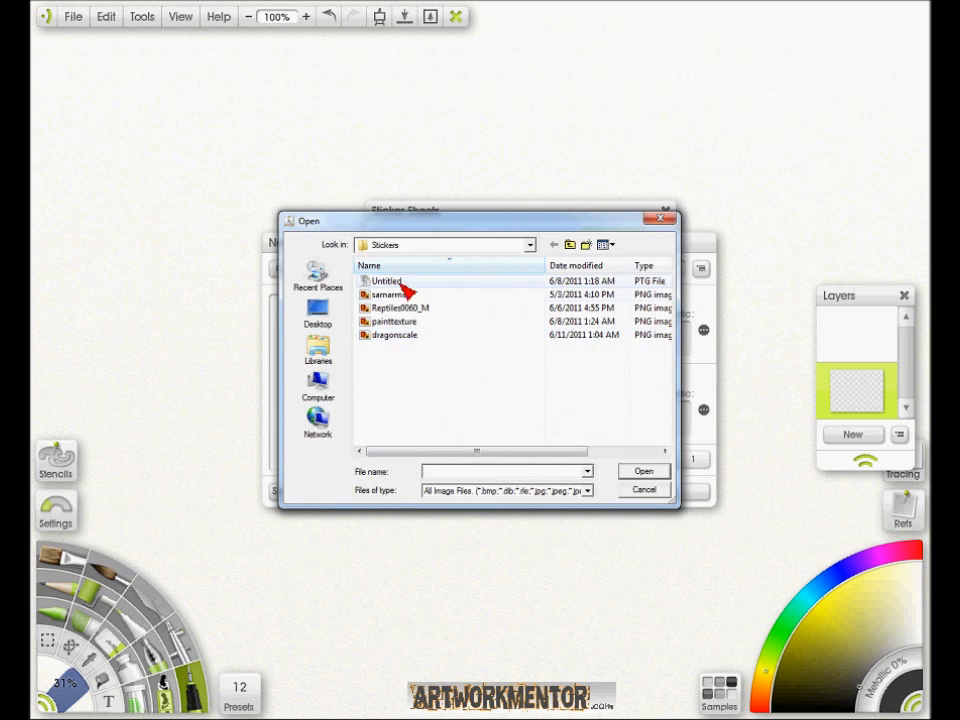
left_click(394, 338)
left_click(645, 474)
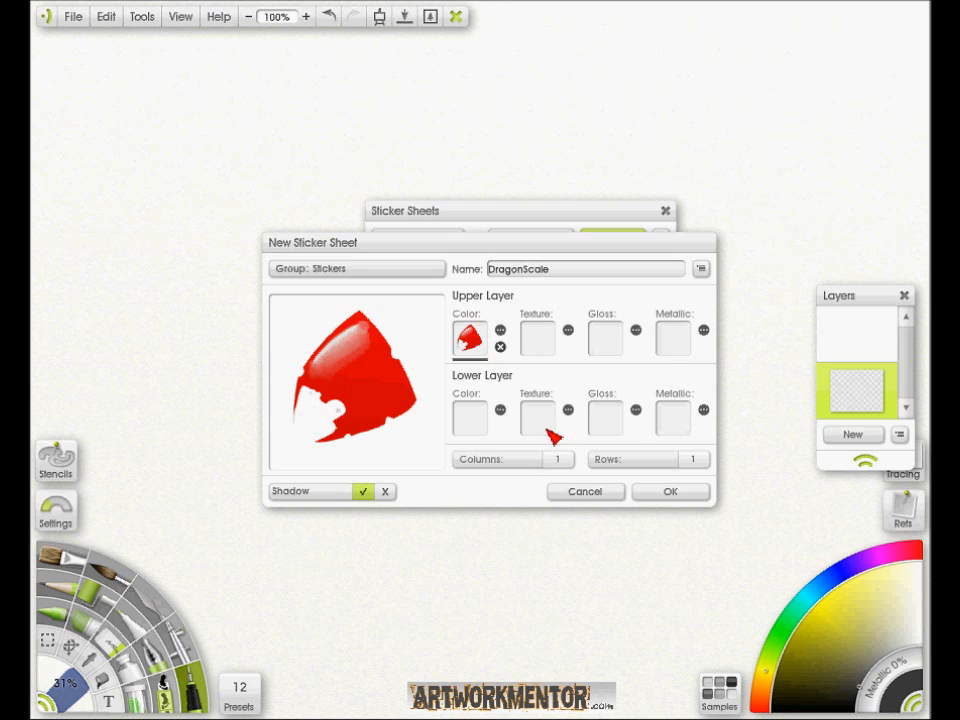
left_click(670, 493)
left_click(572, 420)
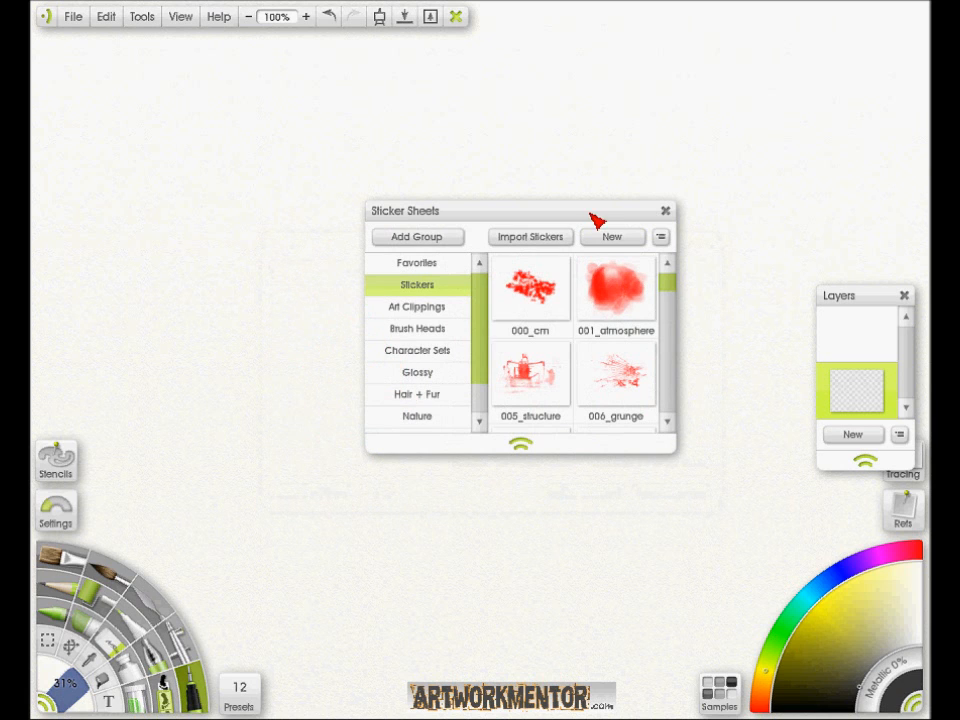
left_click_drag(677, 289, 678, 316)
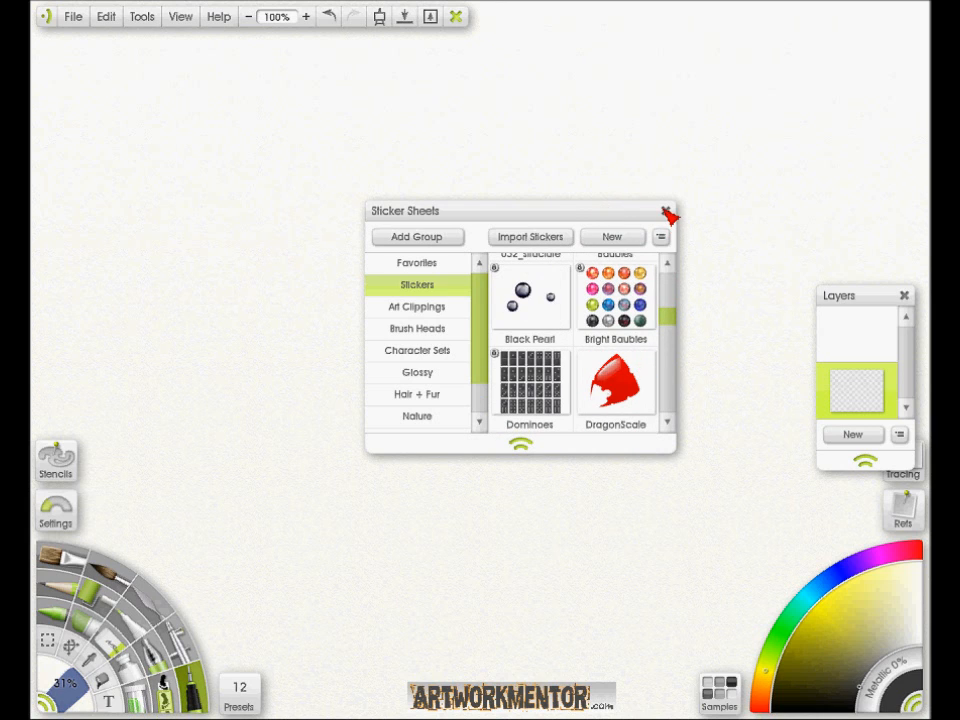
left_click(666, 212)
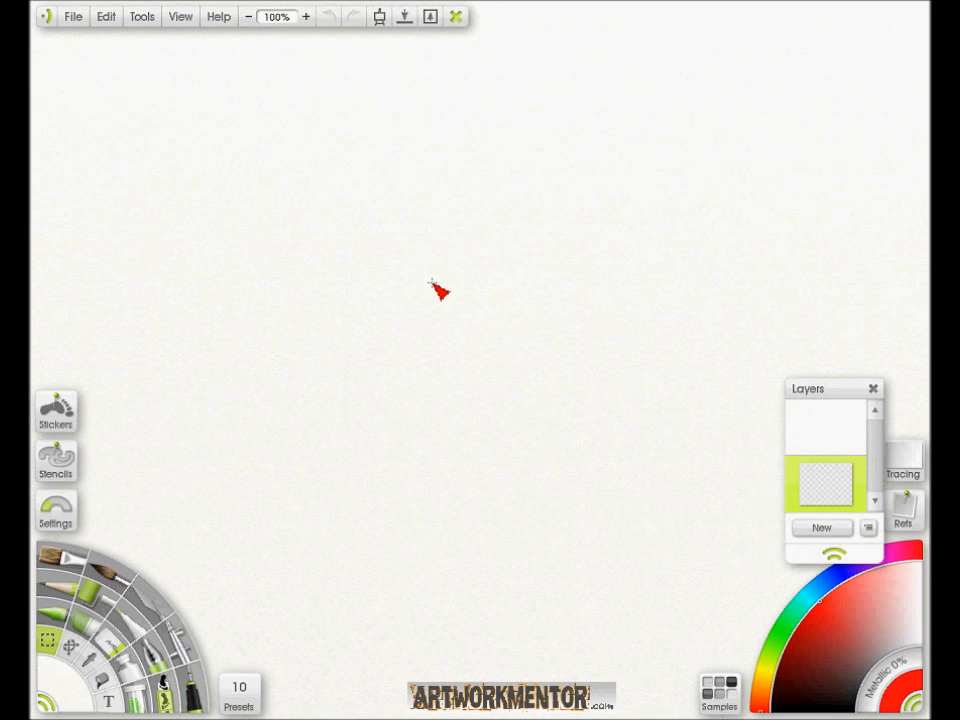
- Select the Sticker Spray tool and open its brush presets
left_click(168, 686)
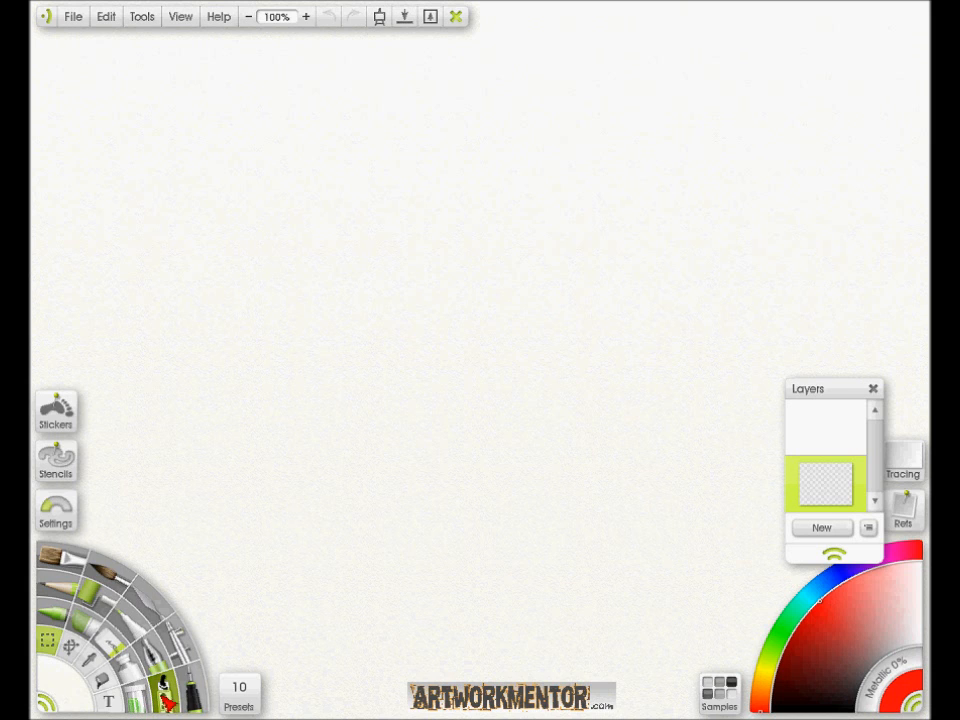
left_click(168, 688)
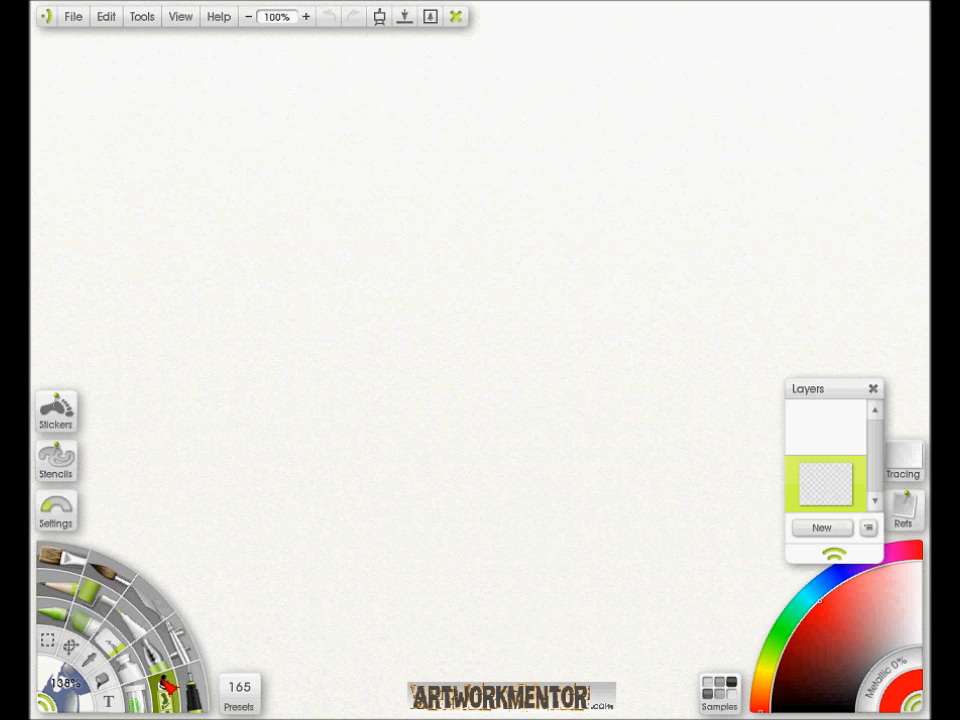
left_click(247, 703)
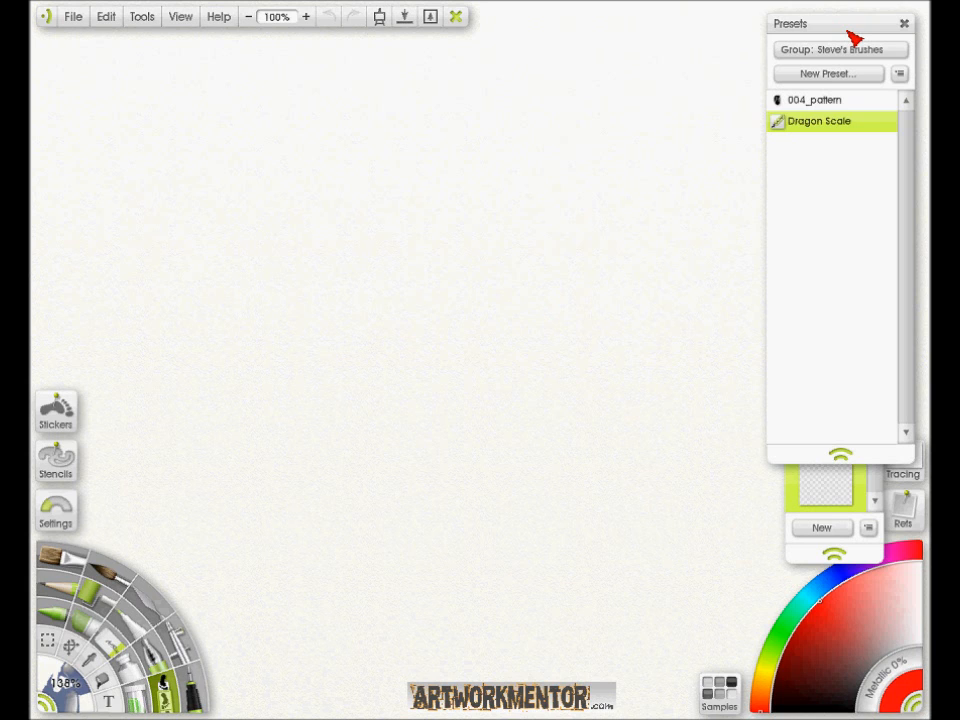
- Switch to Firefox, examine the Speed Painting with ArtRage PDF blog post and its brush download, and return to ArtRage
key("alt+Tab")
key("alt+Tab")
key("alt+Tab")
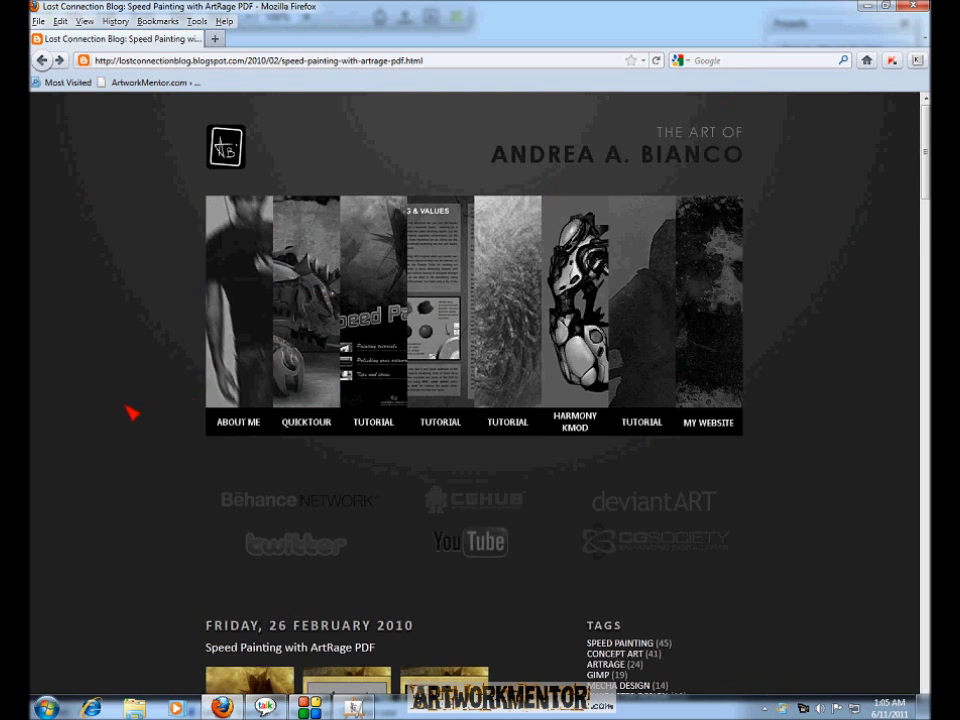
scroll(128, 416, "down", 5)
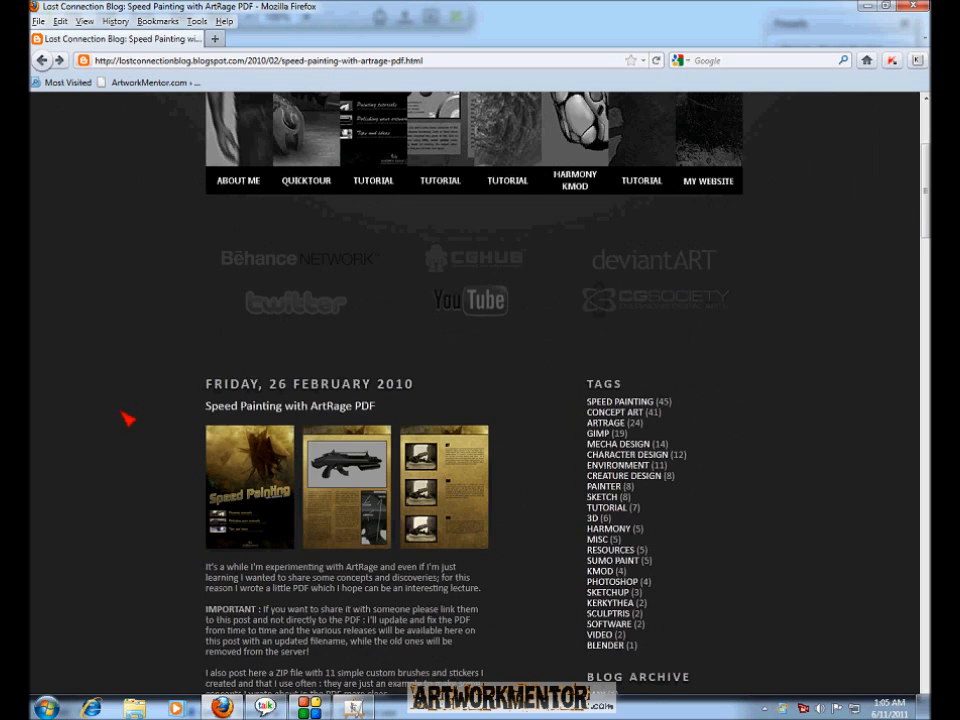
left_click(463, 61)
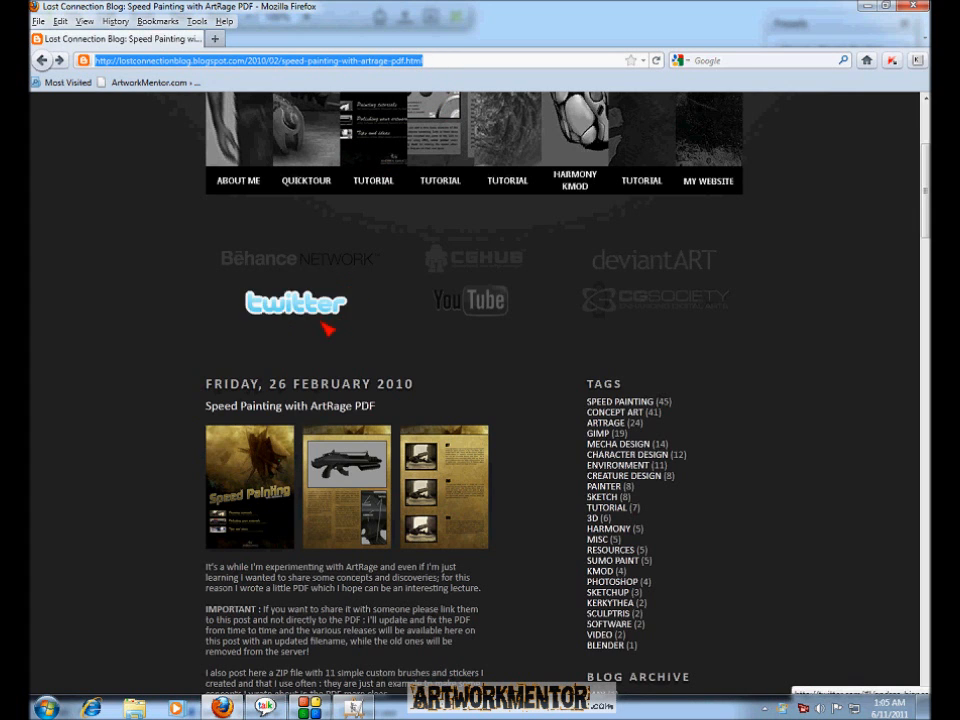
scroll(236, 488, "down", 6)
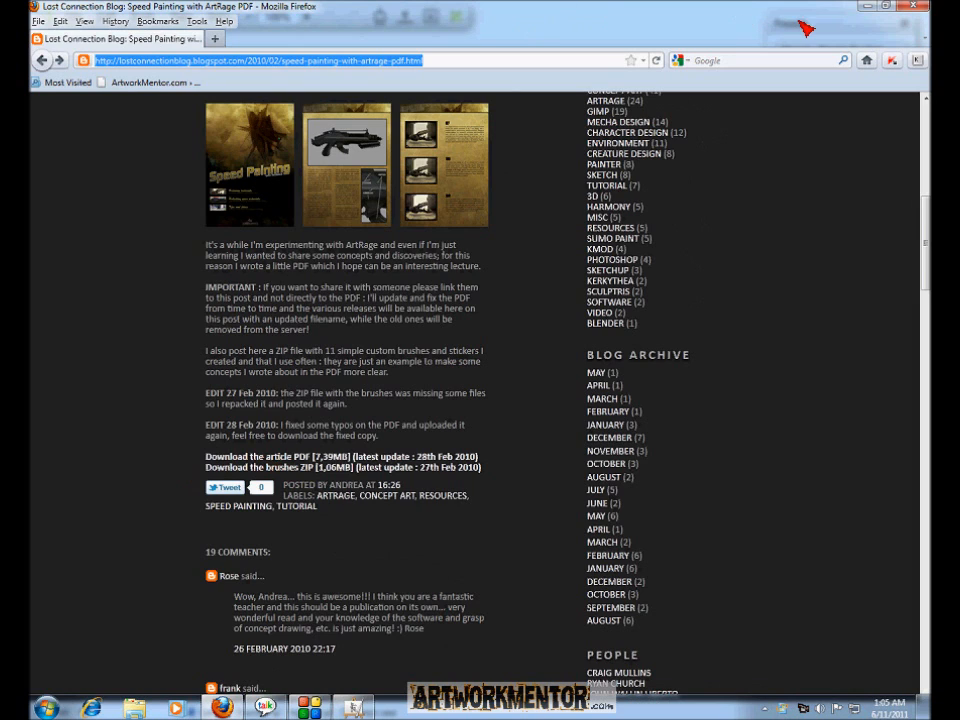
left_click(874, 9)
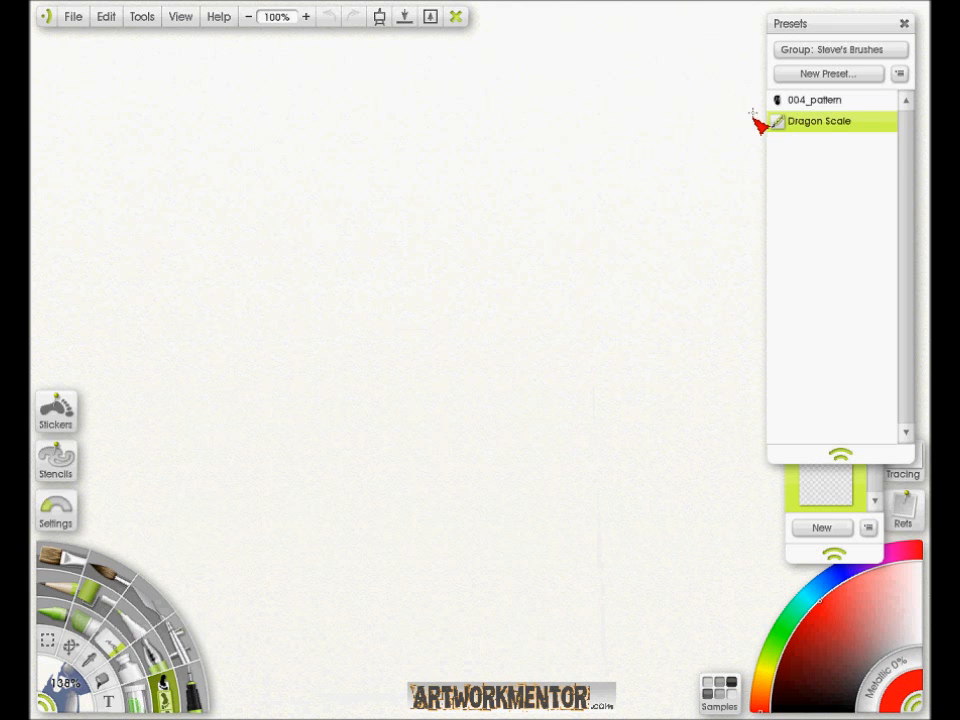
- Paint a large curved red test stroke across the canvas with the 004_pattern spray preset, shortening the presets list beforehand
left_click(814, 104)
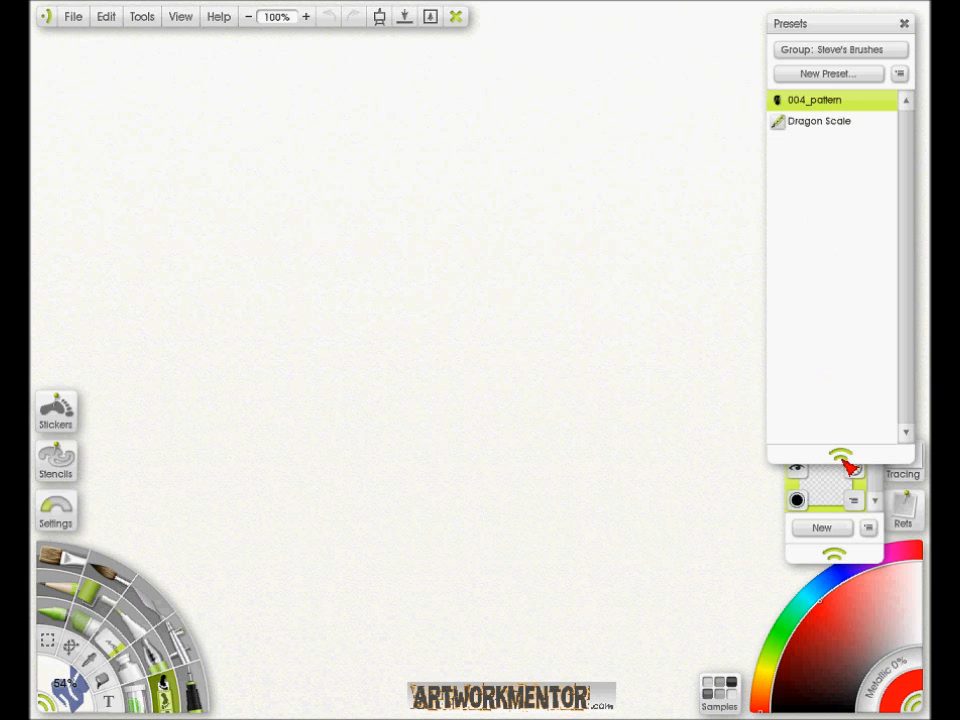
left_click_drag(845, 450, 838, 258)
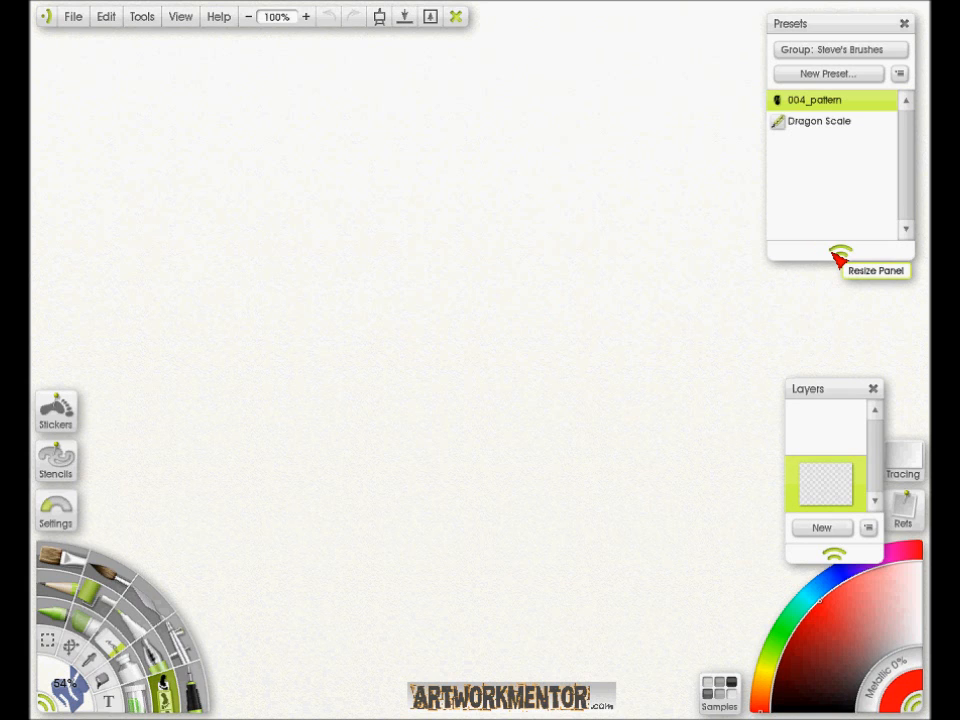
mouse_move(620, 178)
left_mouse_down()
mouse_move(557, 167)
mouse_move(363, 285)
mouse_move(388, 371)
mouse_move(283, 438)
mouse_move(239, 231)
mouse_move(405, 128)
left_mouse_up()
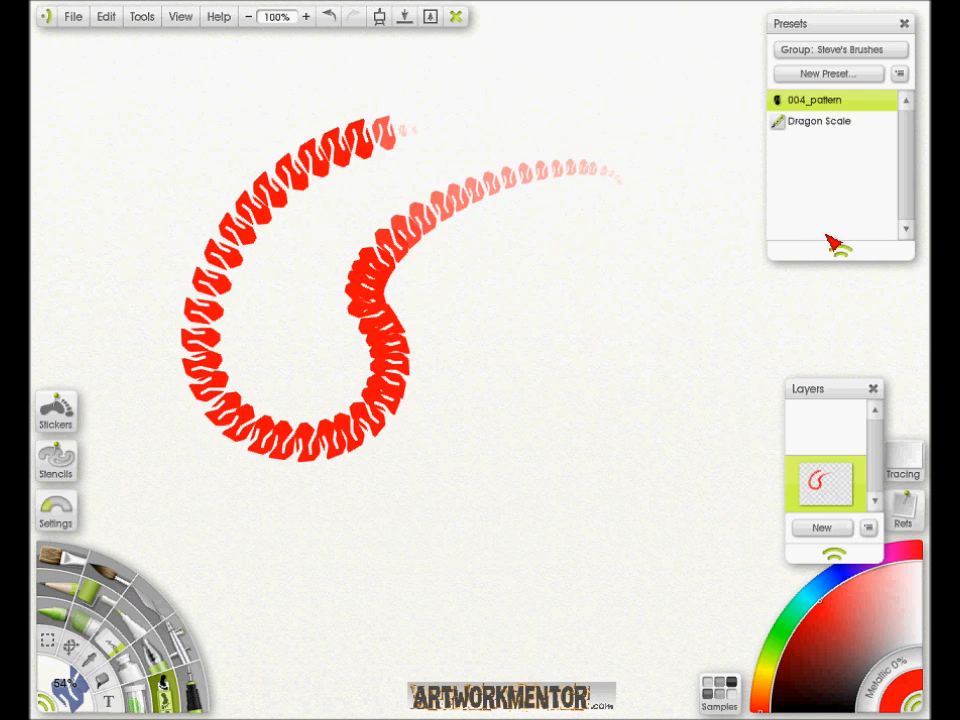
- Examine the 004_pattern brush settings, including its spray variation and the available sticker sheets
left_click(62, 512)
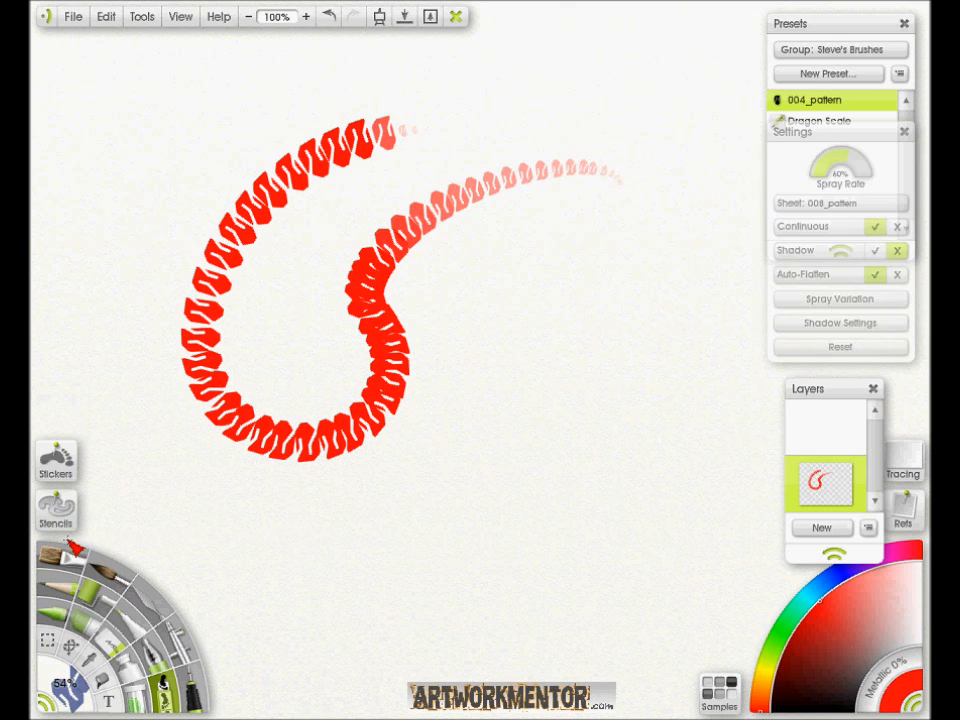
left_click(848, 301)
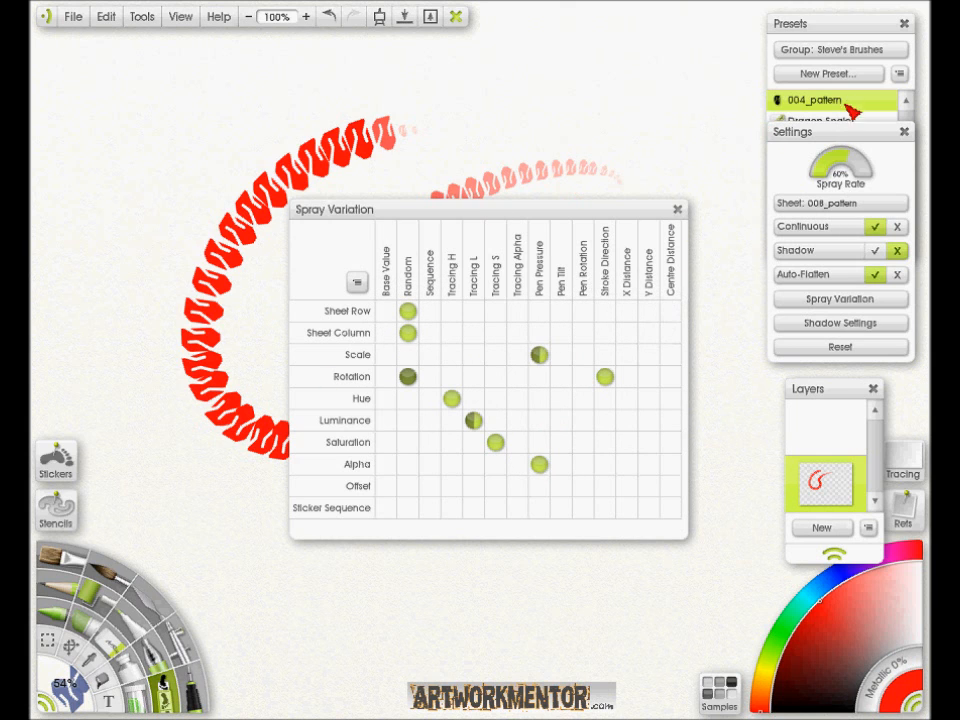
left_click(677, 209)
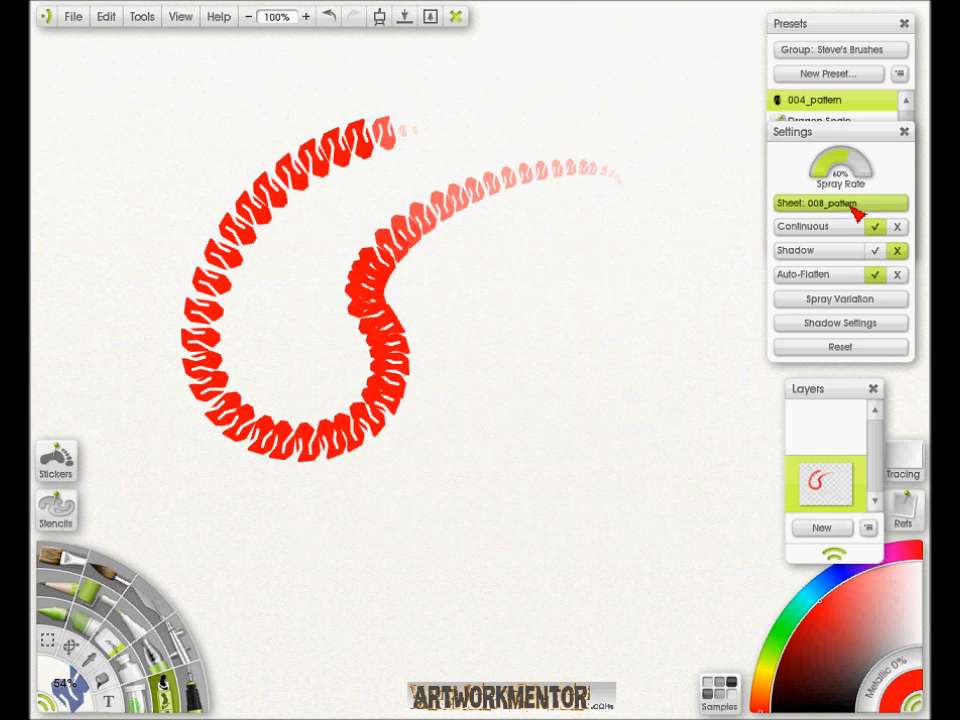
left_click(855, 206)
mouse_move(856, 212)
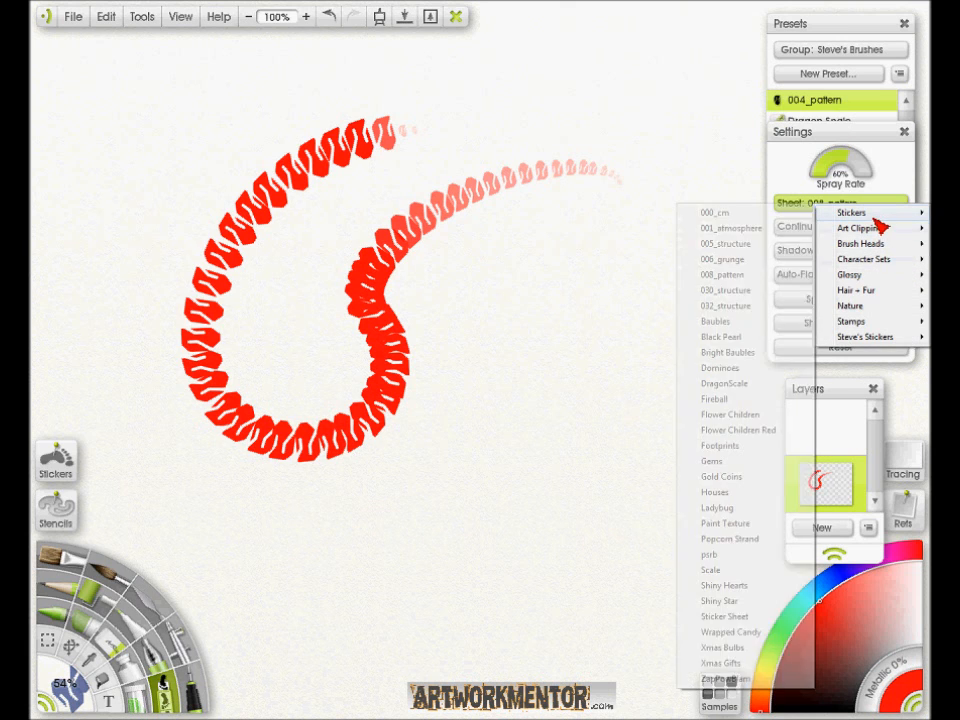
left_click(904, 131)
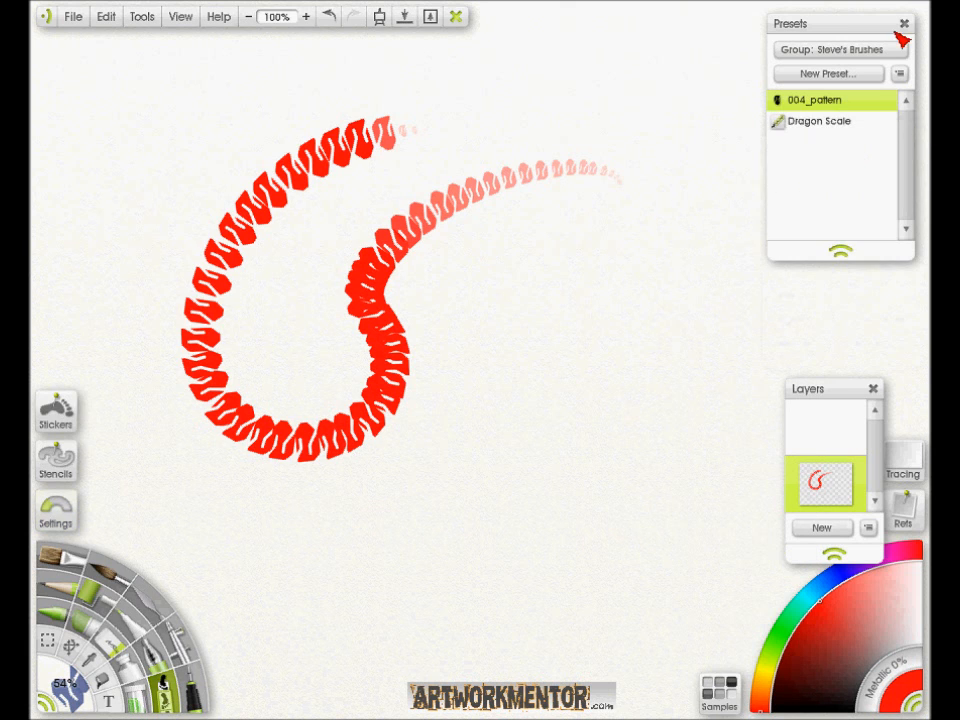
- Close the brush presets and clear the red test stroke from the painting layer
left_click(903, 25)
left_click(857, 497)
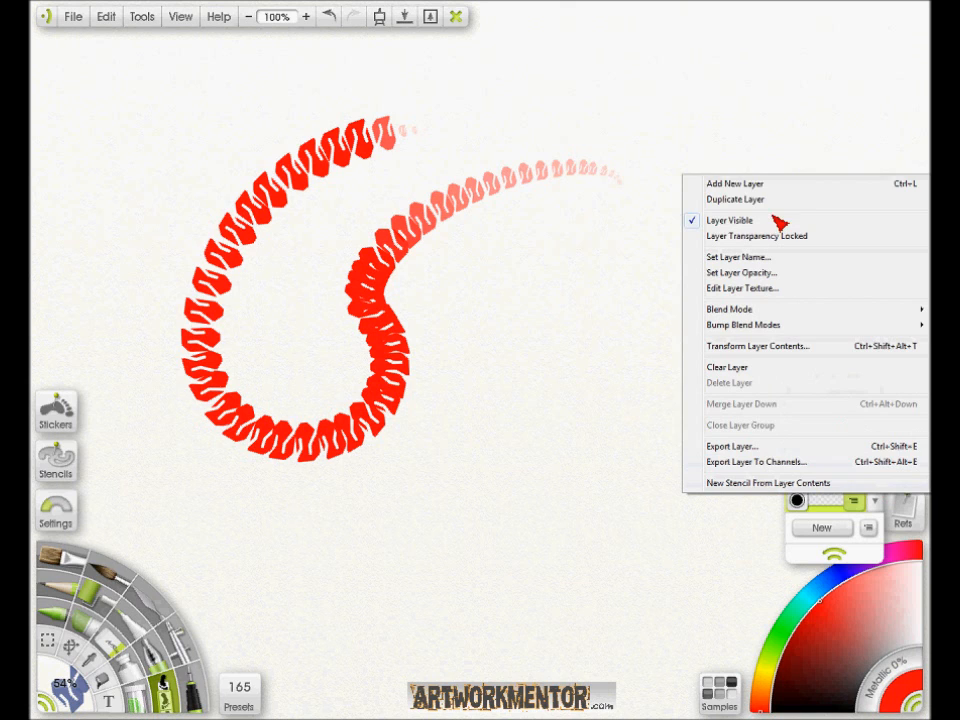
left_click(742, 367)
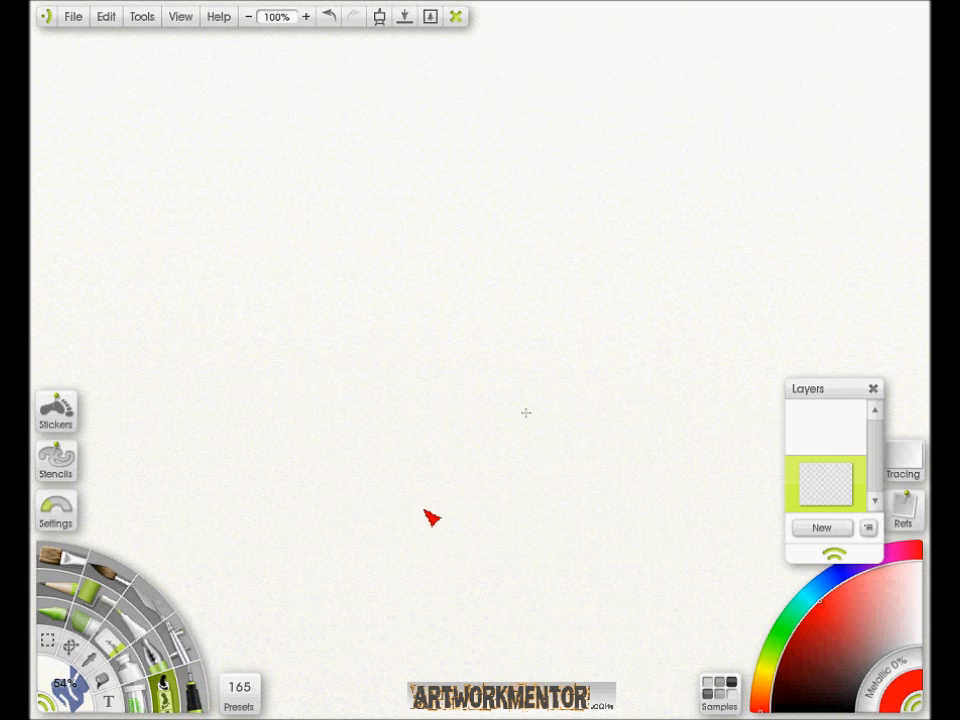
- Compare the Dragon Scale preset with 004_pattern in the Steve's Brushes group and load 004_pattern again as the base brush
left_click(241, 700)
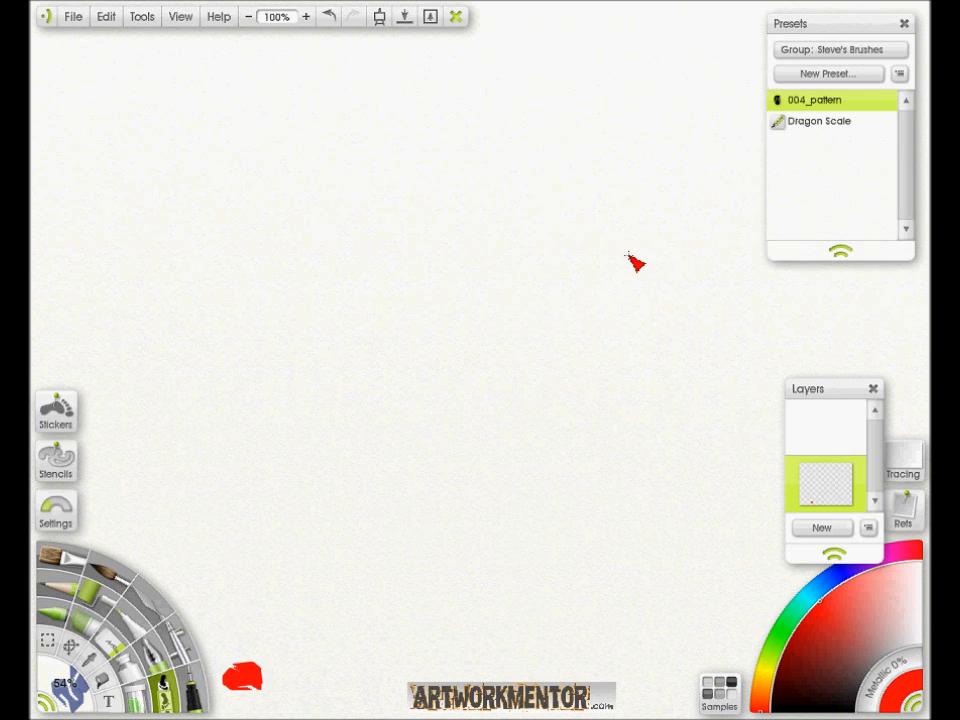
left_click(832, 121)
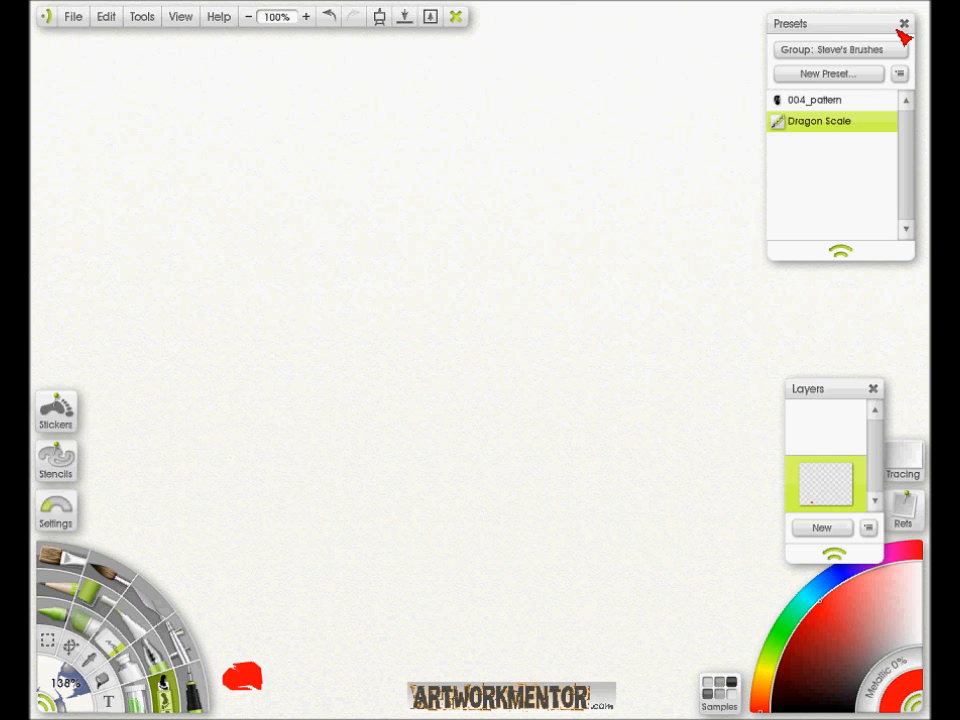
left_click(824, 104)
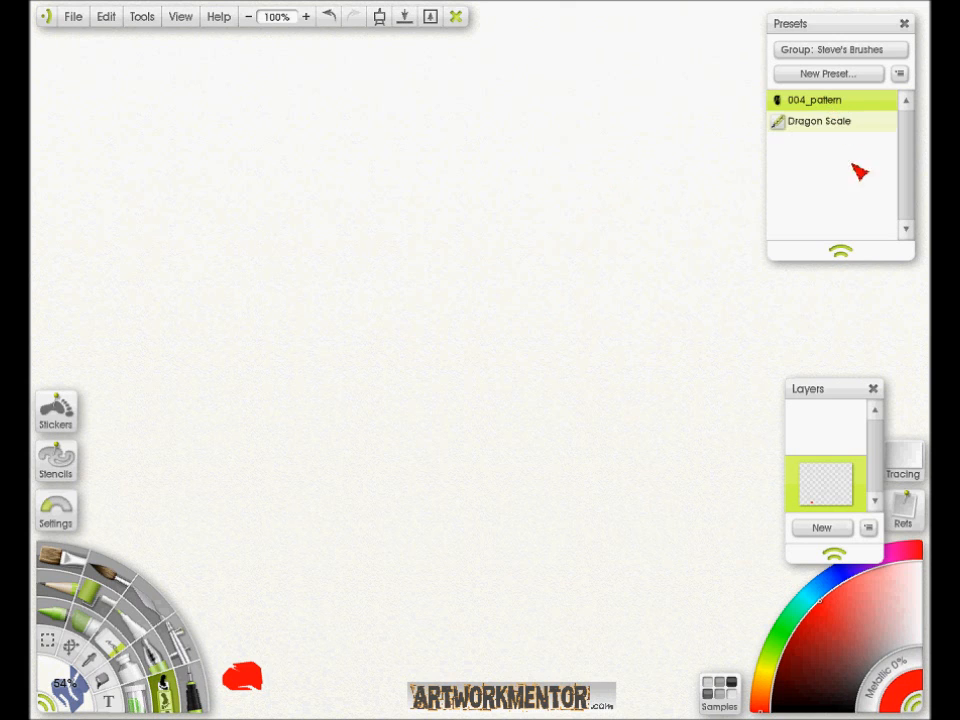
left_click_drag(898, 36, 901, 34)
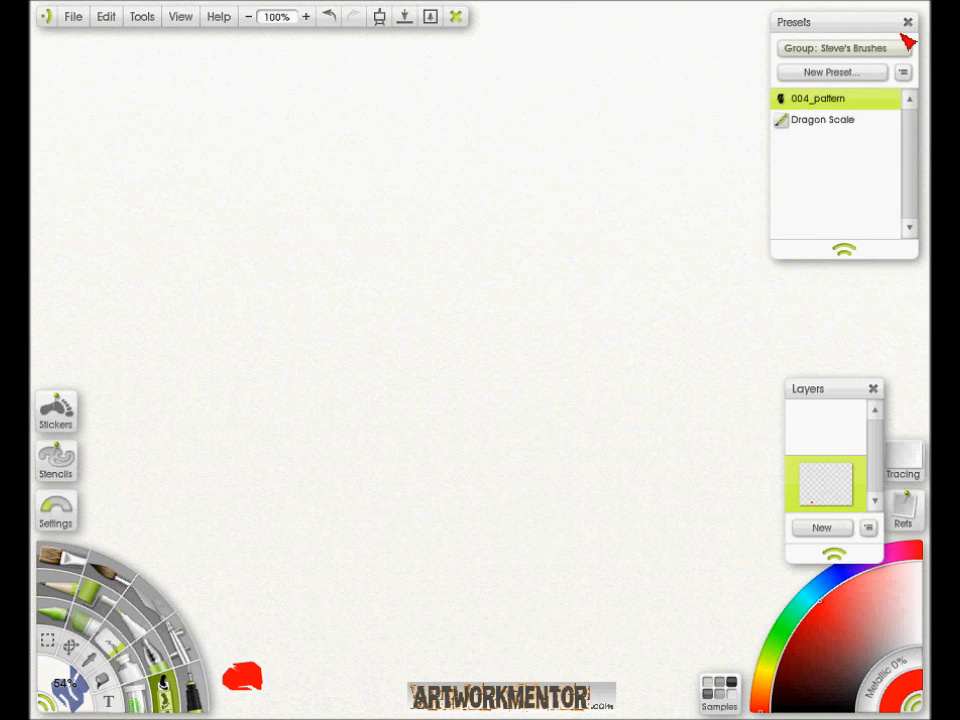
left_click(908, 23)
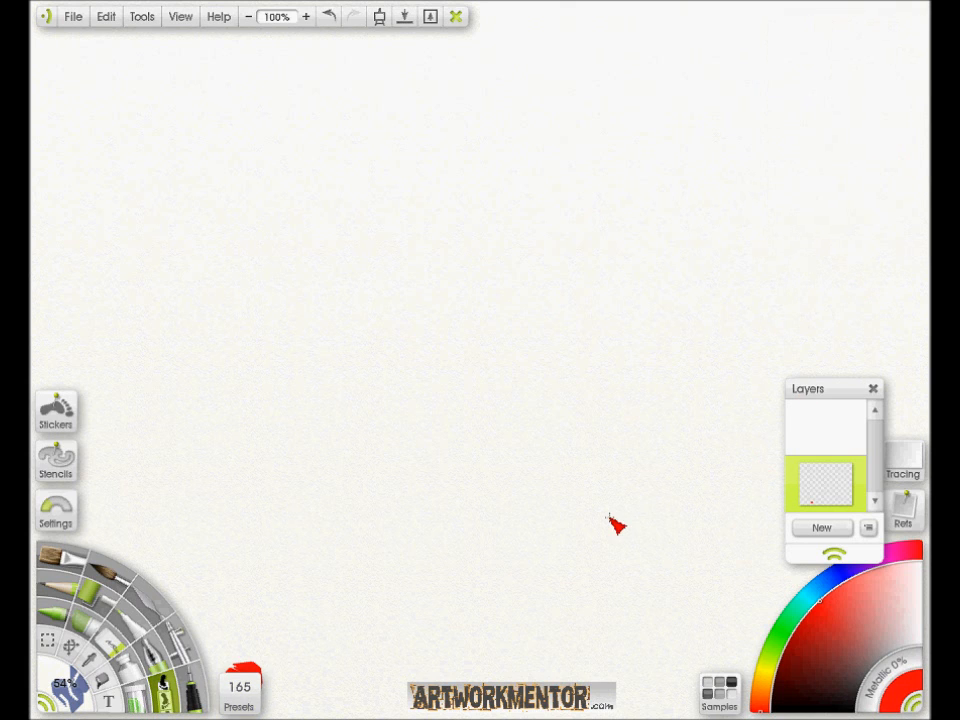
- Change the spray brush's sticker sheet to DragonScale from the Stickers group and resize the brush to 117%
left_click(60, 508)
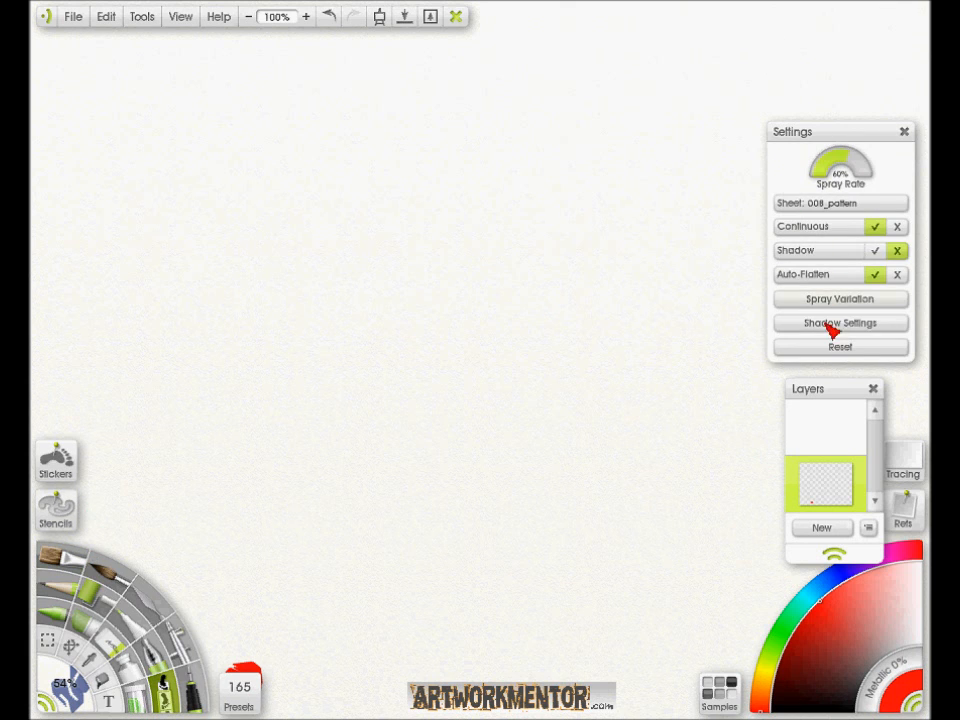
left_click(805, 207)
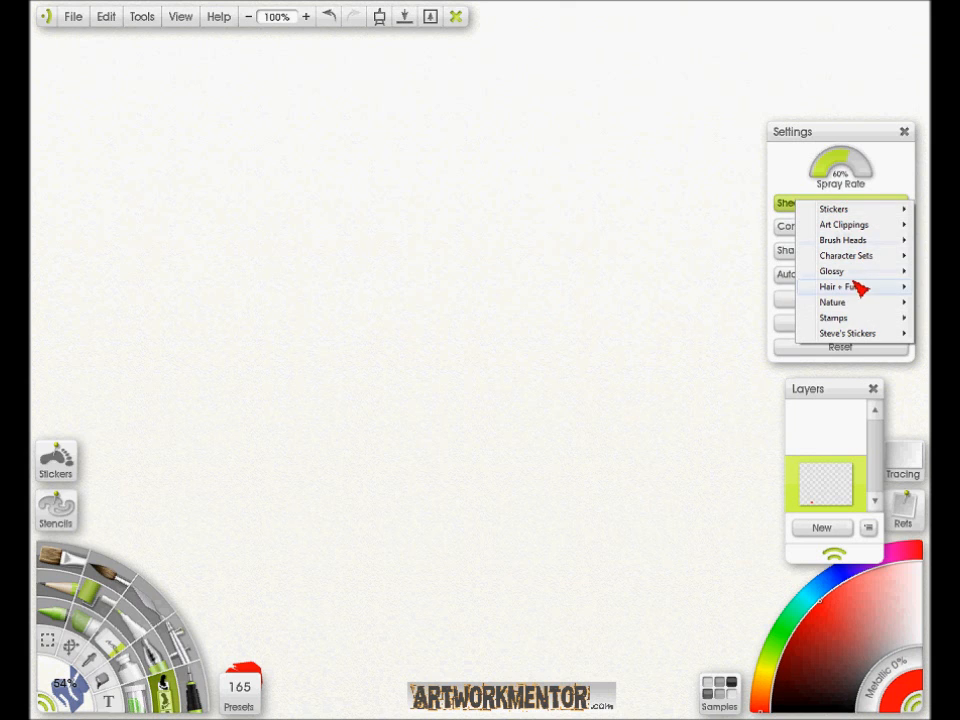
mouse_move(858, 212)
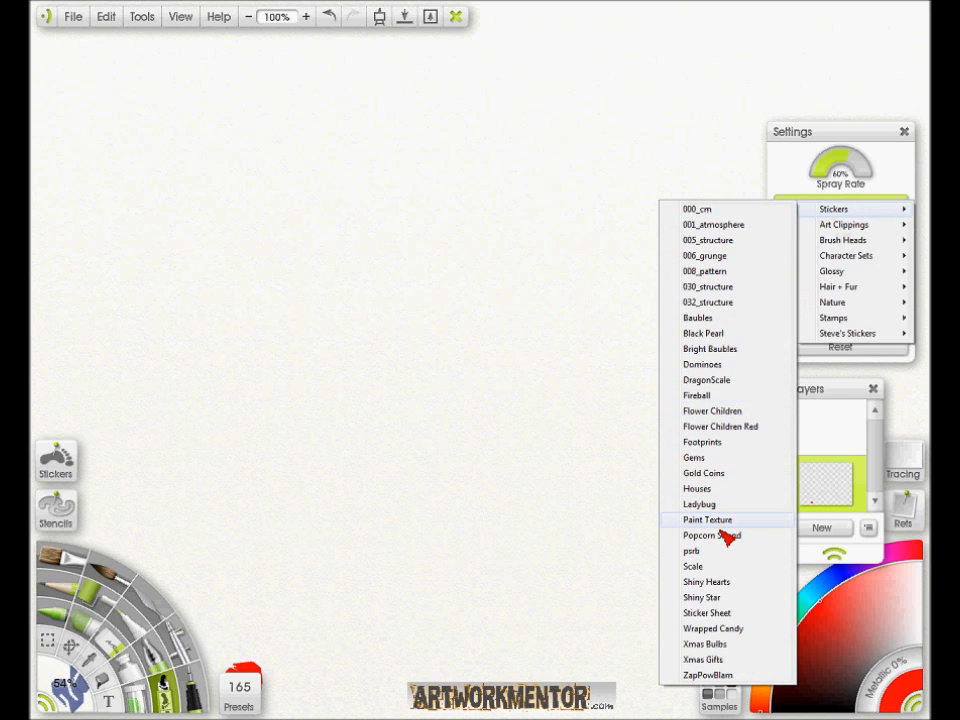
left_click(720, 384)
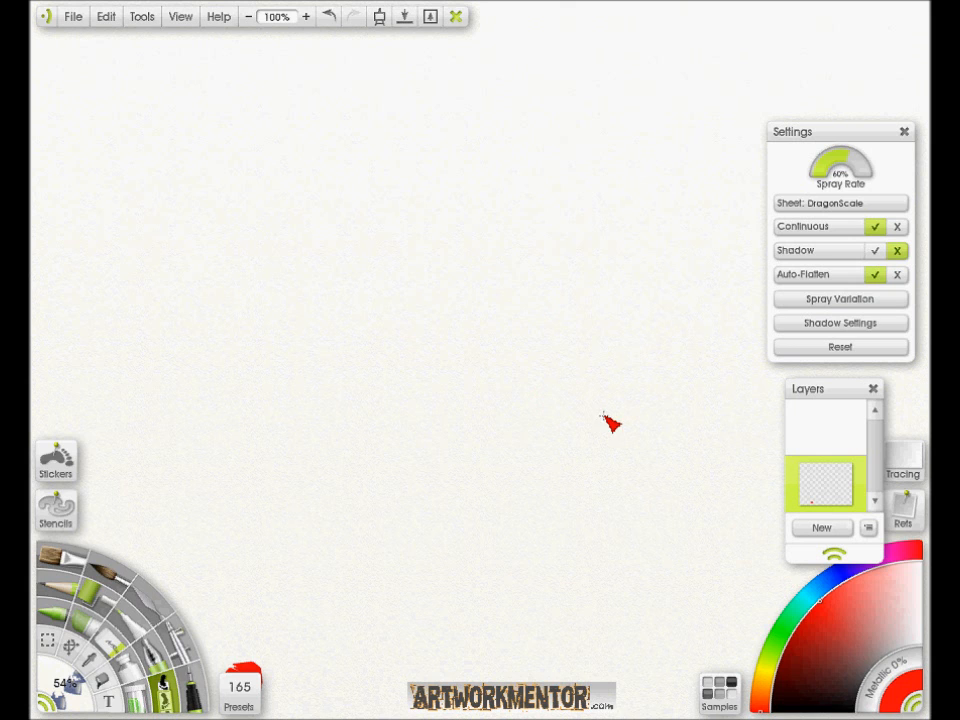
mouse_move(433, 339)
left_mouse_down()
mouse_move(568, 336)
mouse_move(544, 337)
left_mouse_up()
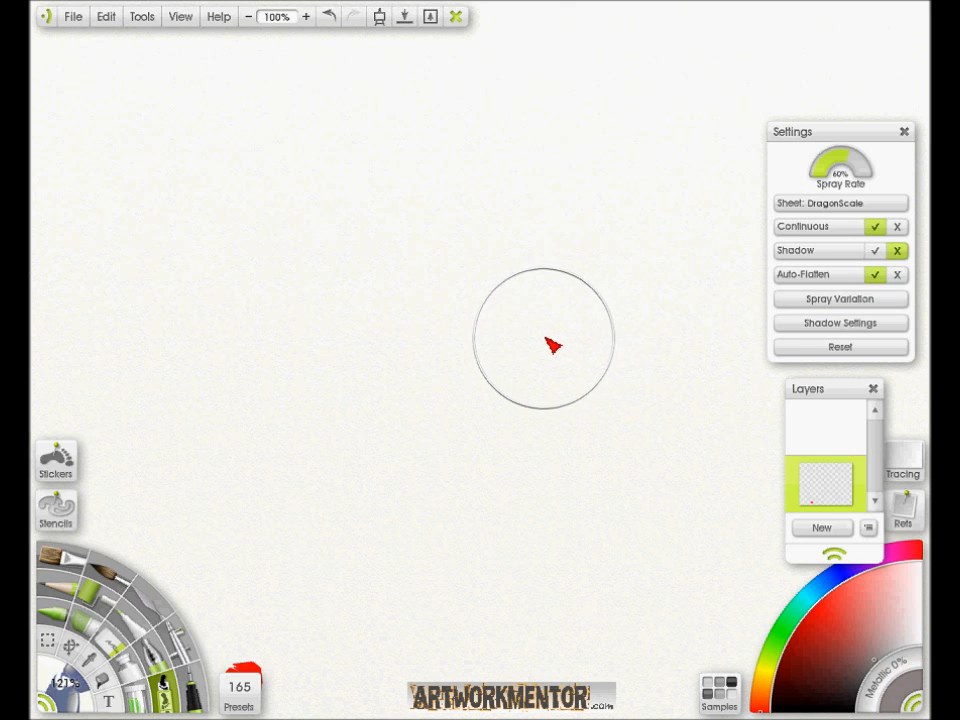
- Close the brush settings and the layers display to free up the canvas
left_click(904, 129)
left_click_drag(860, 394, 902, 302)
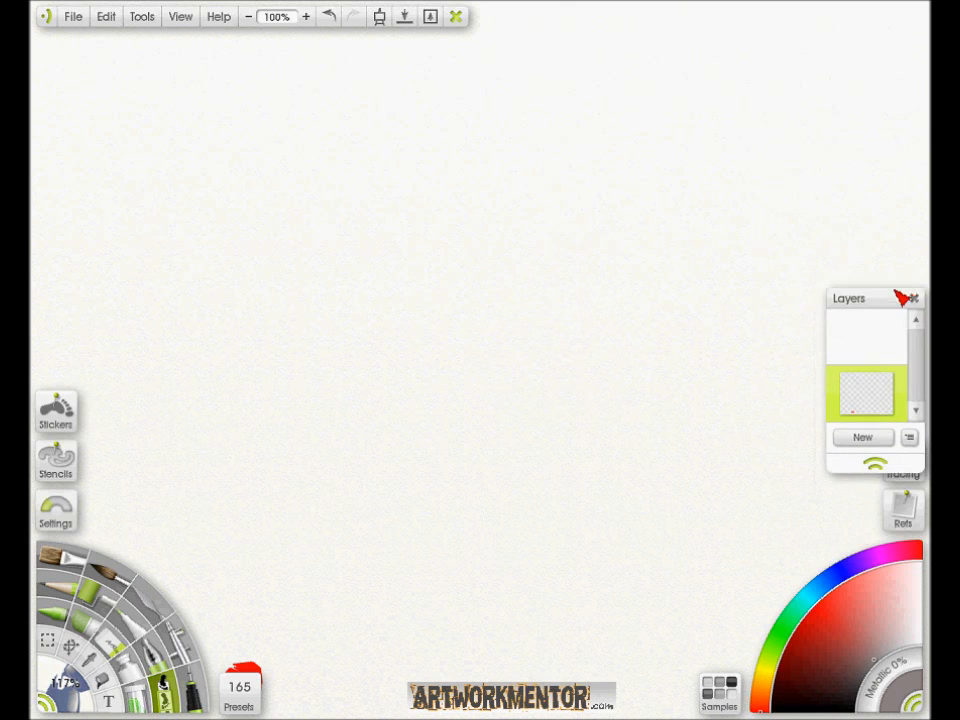
left_click(917, 298)
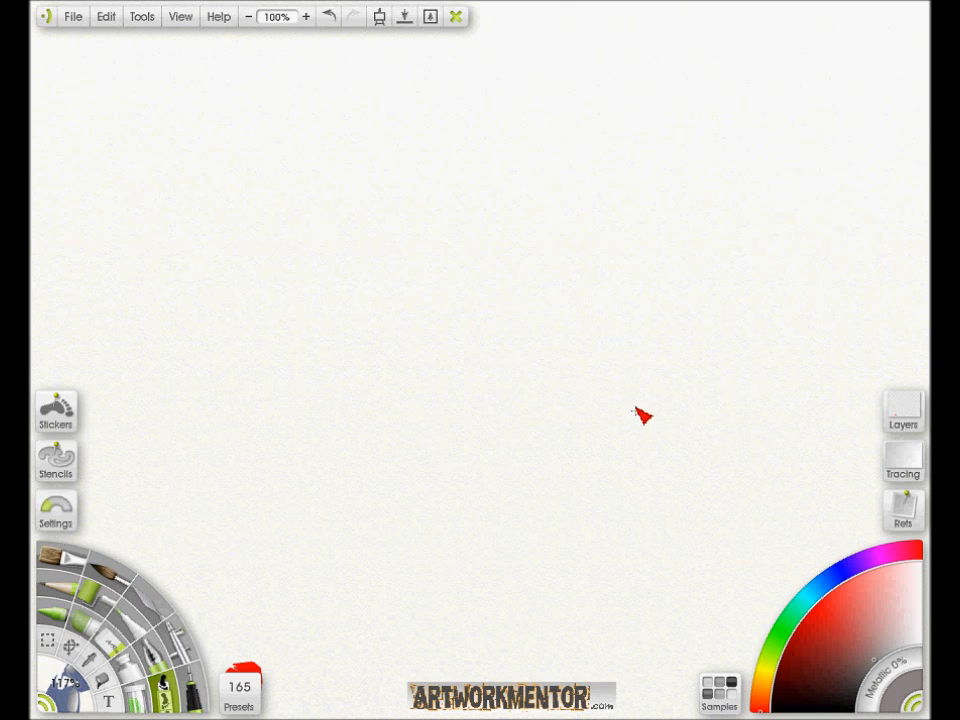
- Undo a grey trial stroke and paint three overlapping S-curved rows of dragon scales in black across the canvas
mouse_move(662, 495)
left_mouse_down()
mouse_move(648, 438)
mouse_move(585, 404)
mouse_move(458, 426)
mouse_move(363, 465)
mouse_move(256, 469)
mouse_move(240, 291)
mouse_move(533, 174)
left_mouse_up()
key("ctrl+z")
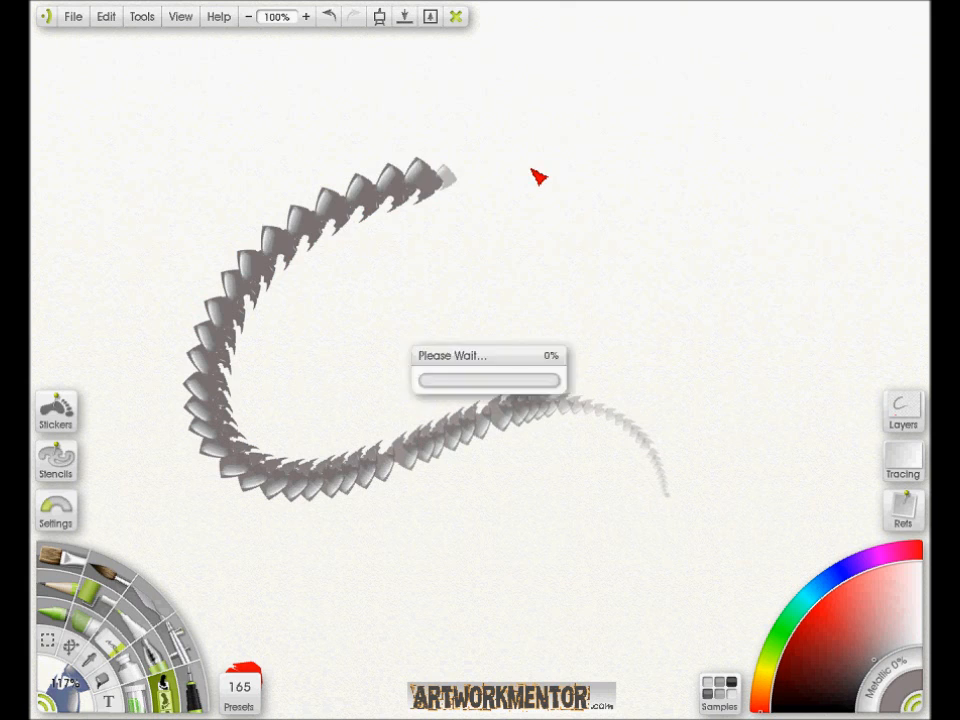
left_click(856, 704)
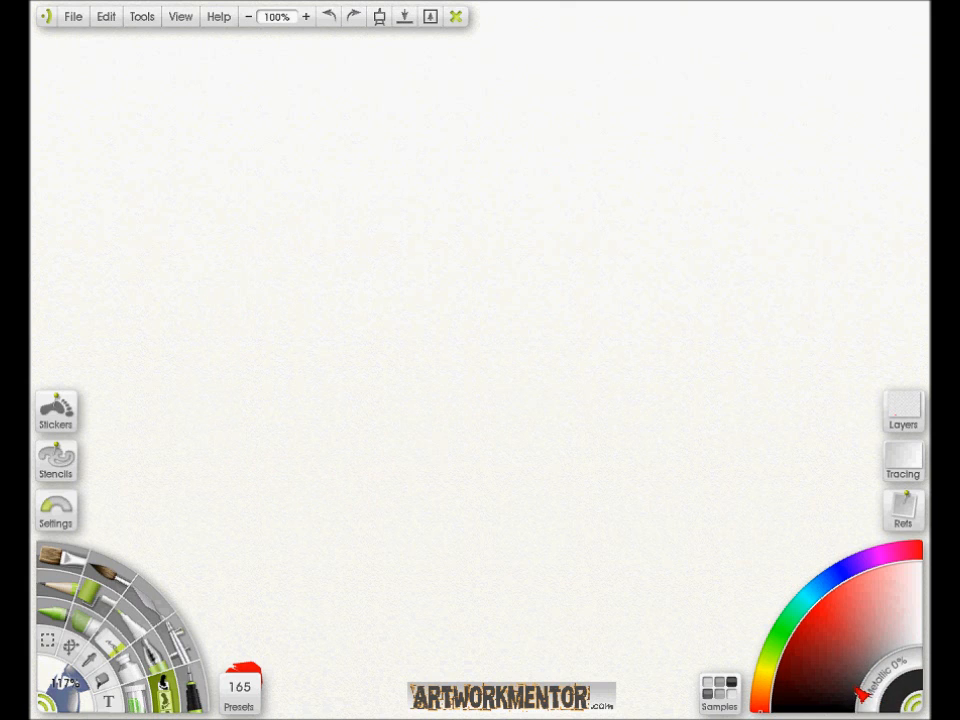
mouse_move(638, 469)
left_mouse_down()
mouse_move(633, 437)
mouse_move(474, 401)
mouse_move(313, 433)
mouse_move(266, 227)
mouse_move(527, 142)
left_mouse_up()
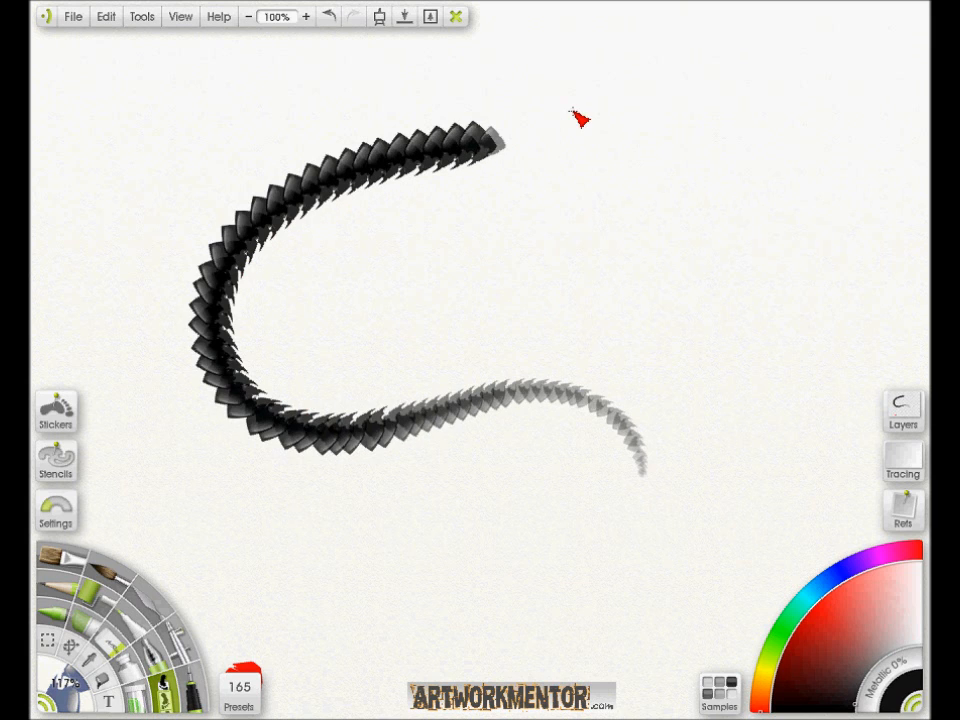
mouse_move(650, 470)
left_mouse_down()
mouse_move(634, 424)
mouse_move(559, 378)
mouse_move(334, 418)
mouse_move(259, 383)
mouse_move(237, 344)
mouse_move(249, 285)
mouse_move(302, 217)
mouse_move(395, 181)
mouse_move(530, 147)
left_mouse_up()
mouse_move(649, 483)
left_mouse_down()
mouse_move(574, 399)
mouse_move(431, 422)
mouse_move(322, 457)
mouse_move(210, 390)
mouse_move(279, 199)
mouse_move(553, 128)
left_mouse_up()
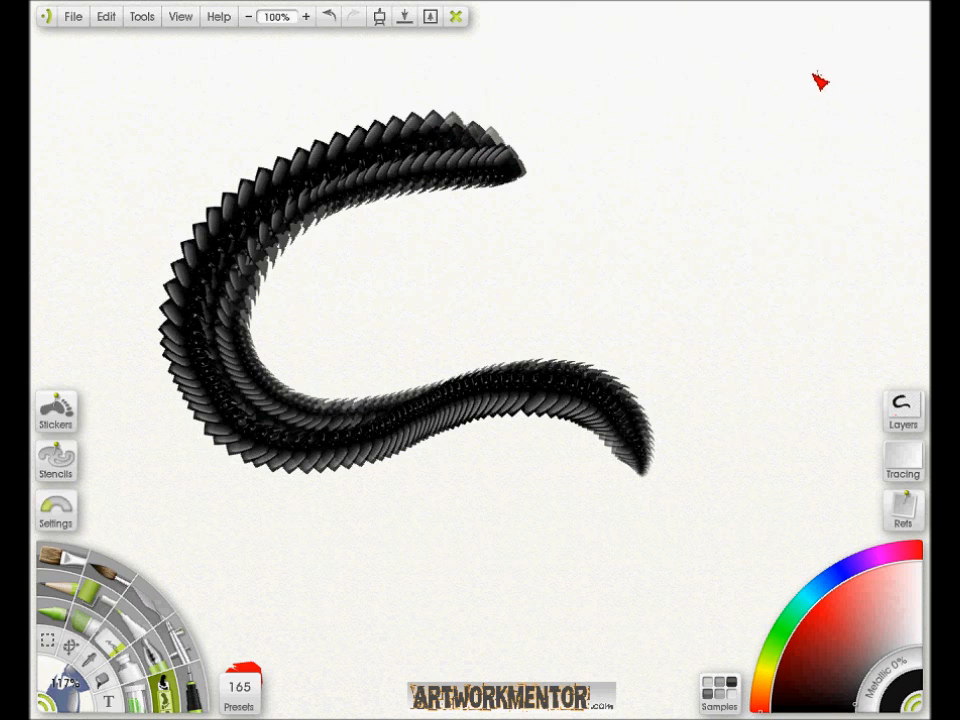
- Paint two horizontal scale strokes and a small spiral beside the curved body, and add another scale row along its outer edge
left_click_drag(834, 74, 410, 92)
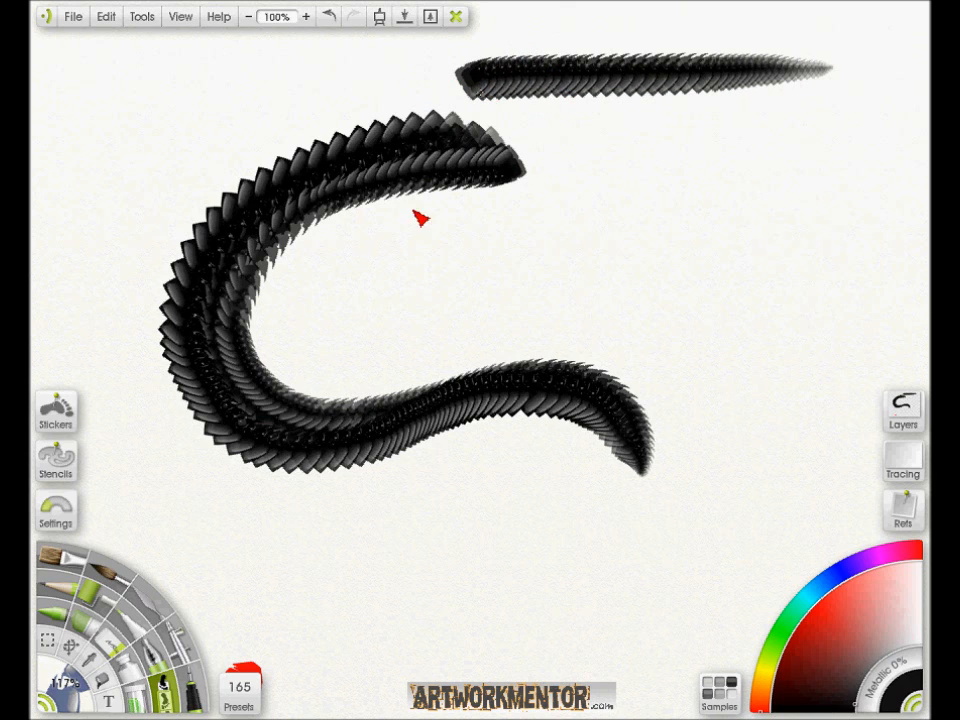
left_click_drag(535, 138, 861, 160)
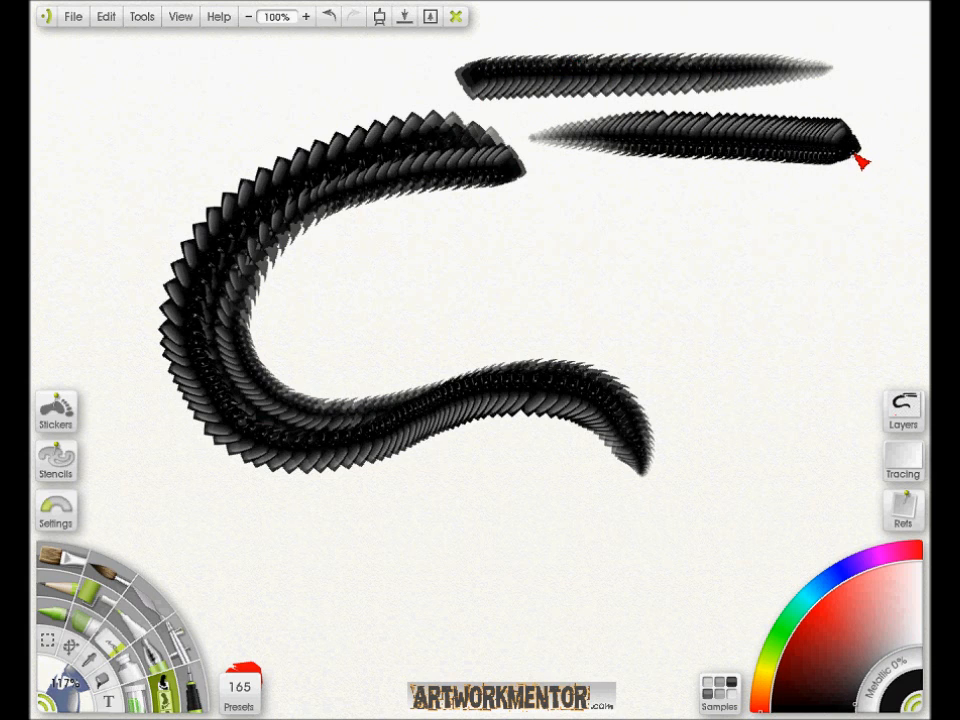
mouse_move(690, 243)
left_mouse_down()
mouse_move(746, 347)
mouse_move(681, 328)
mouse_move(740, 279)
left_mouse_up()
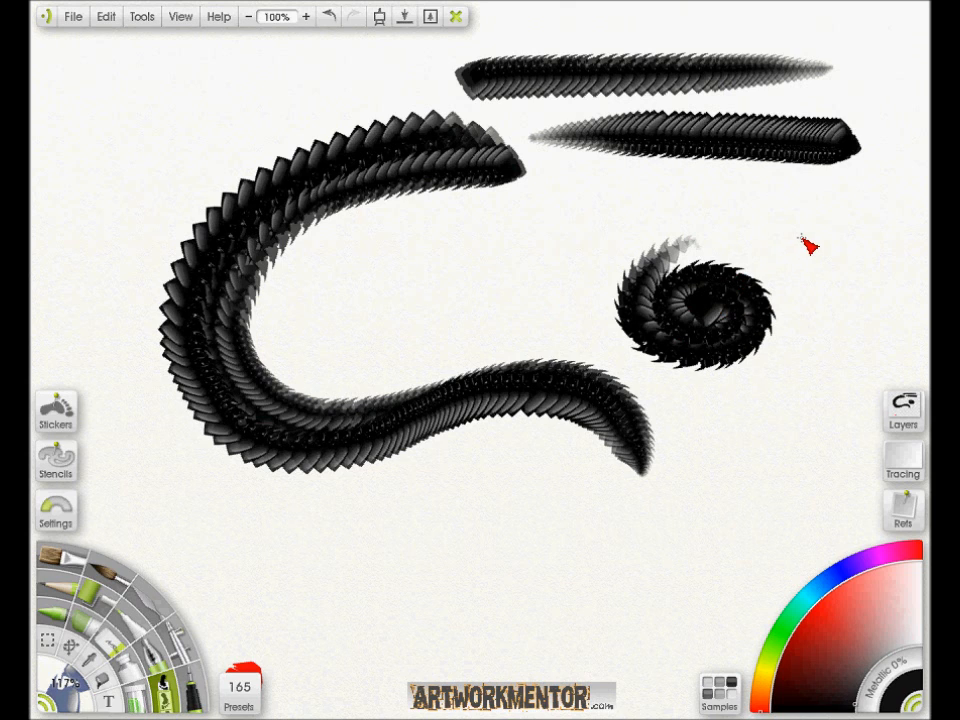
mouse_move(639, 474)
left_mouse_down()
mouse_move(604, 440)
mouse_move(521, 421)
mouse_move(357, 478)
mouse_move(270, 480)
mouse_move(220, 448)
mouse_move(170, 347)
mouse_move(170, 305)
mouse_move(203, 211)
mouse_move(280, 148)
mouse_move(358, 118)
mouse_move(466, 112)
left_mouse_up()
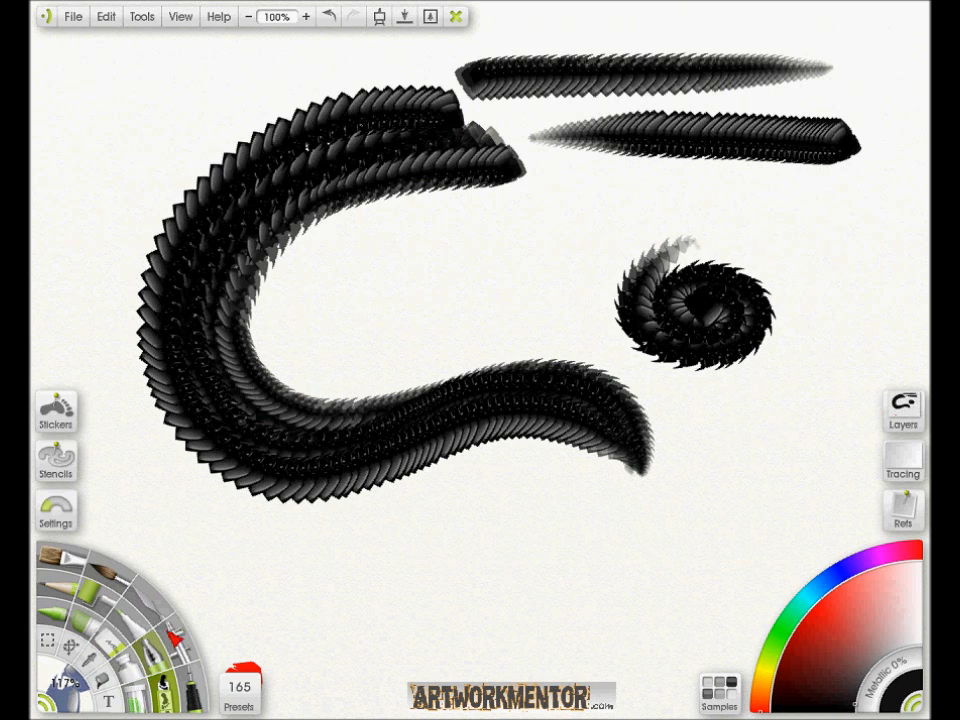
- Airbrush soft pale highlights along the middle and inner side of the curved scale body, using a 176% brush size
left_click(178, 637)
left_click_drag(463, 391, 549, 372)
key("super")
key("super")
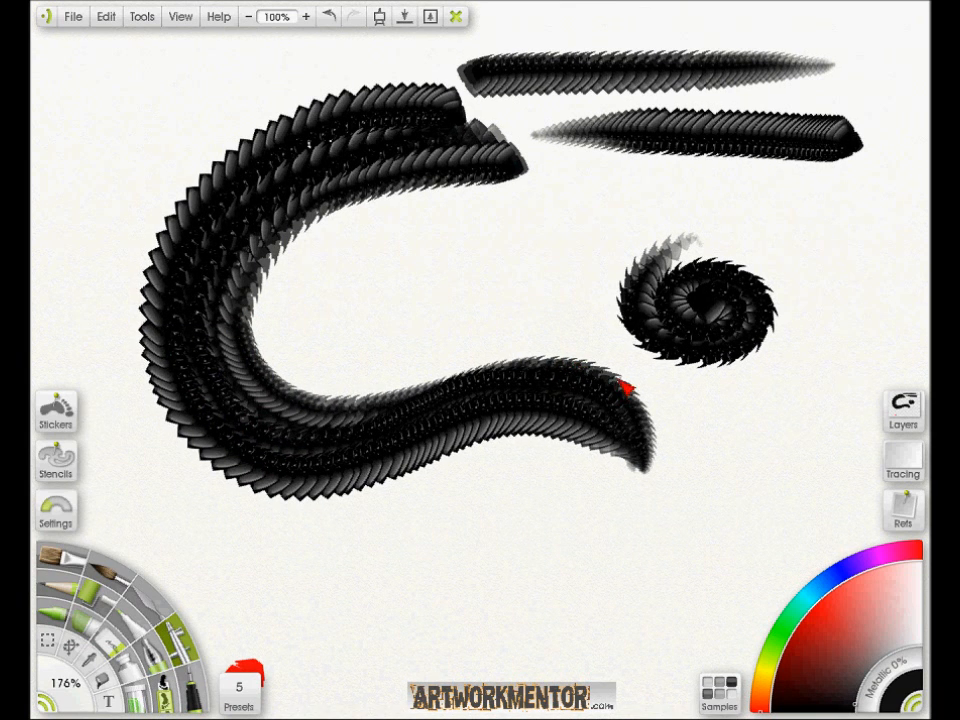
left_click(596, 347, "alt")
mouse_move(626, 382)
left_mouse_down()
mouse_move(540, 356)
mouse_move(449, 378)
mouse_move(362, 433)
mouse_move(318, 446)
left_mouse_up()
mouse_move(536, 373)
left_mouse_down()
mouse_move(497, 363)
mouse_move(362, 401)
mouse_move(303, 403)
mouse_move(250, 386)
mouse_move(243, 289)
mouse_move(317, 227)
mouse_move(420, 220)
left_mouse_up()
mouse_move(257, 289)
left_mouse_down()
mouse_move(333, 218)
mouse_move(507, 209)
left_mouse_up()
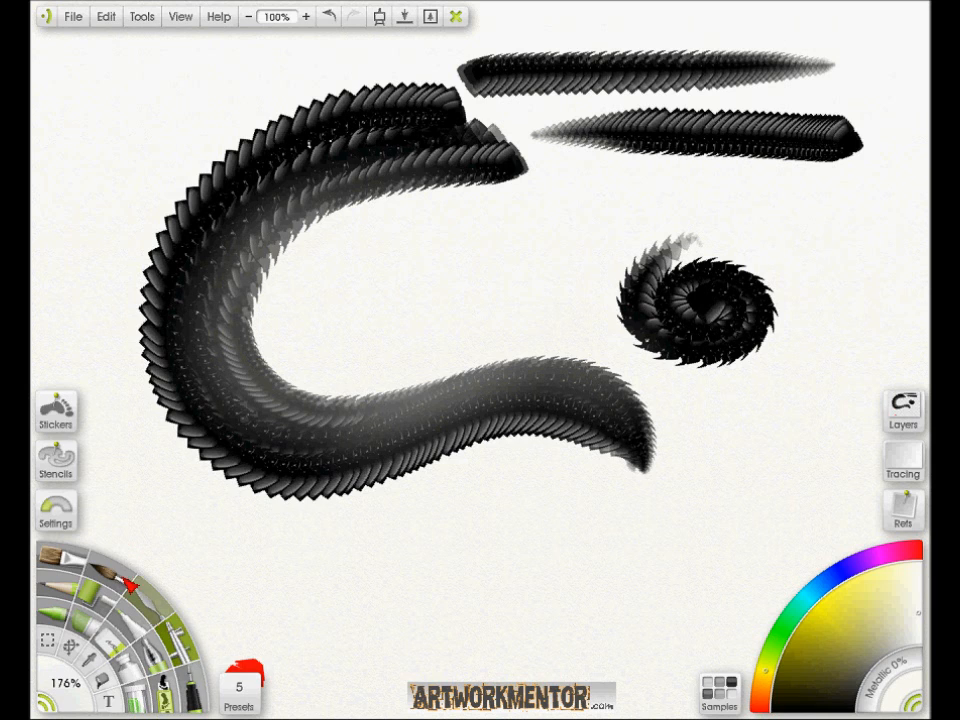
- Switch from the airbrush to the black pen tool
left_click(195, 690)
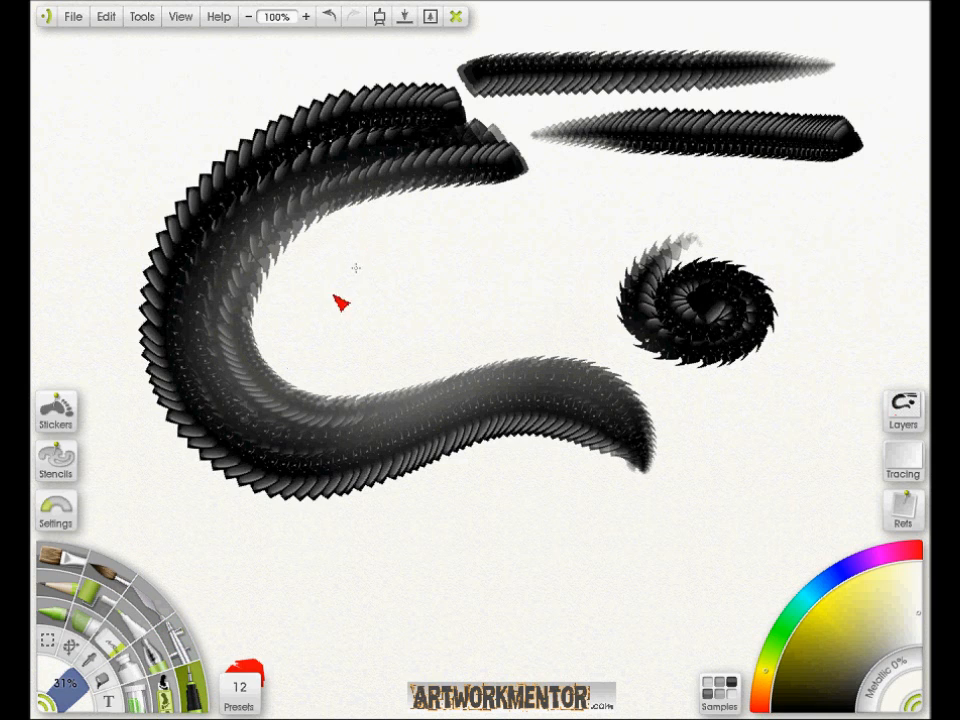